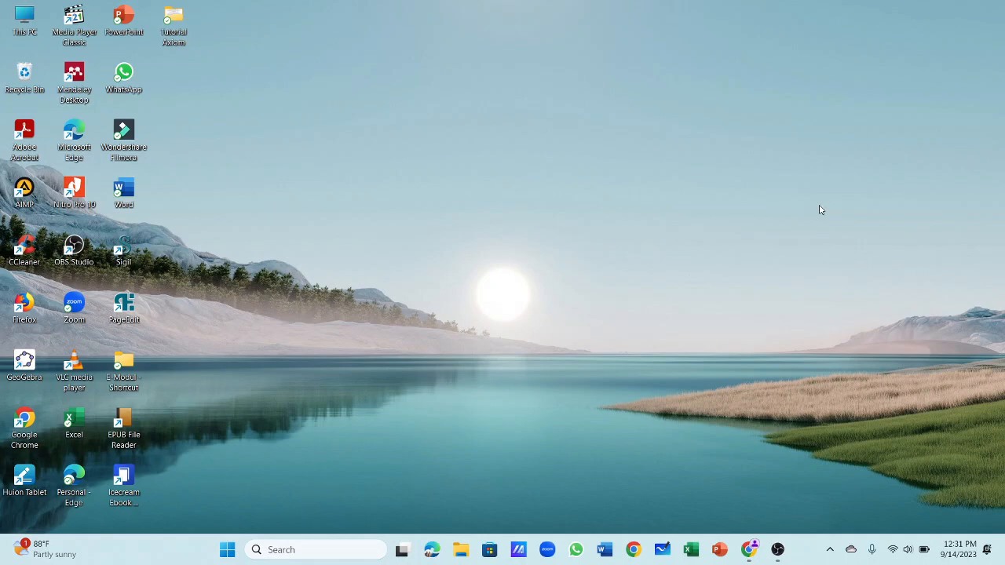
Switch to Chrome, log in to the AXIOM journal site as section editor, and open the submission "Artikel Uji Coba" for review.
{"action": "left_click", "coordinate": [750, 550]}
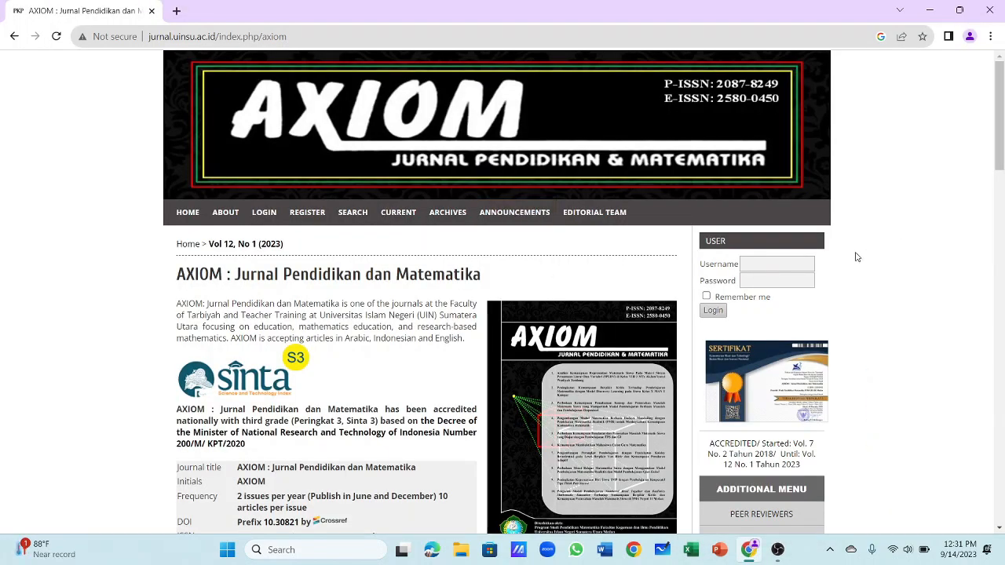
{"action": "left_click", "coordinate": [775, 265]}
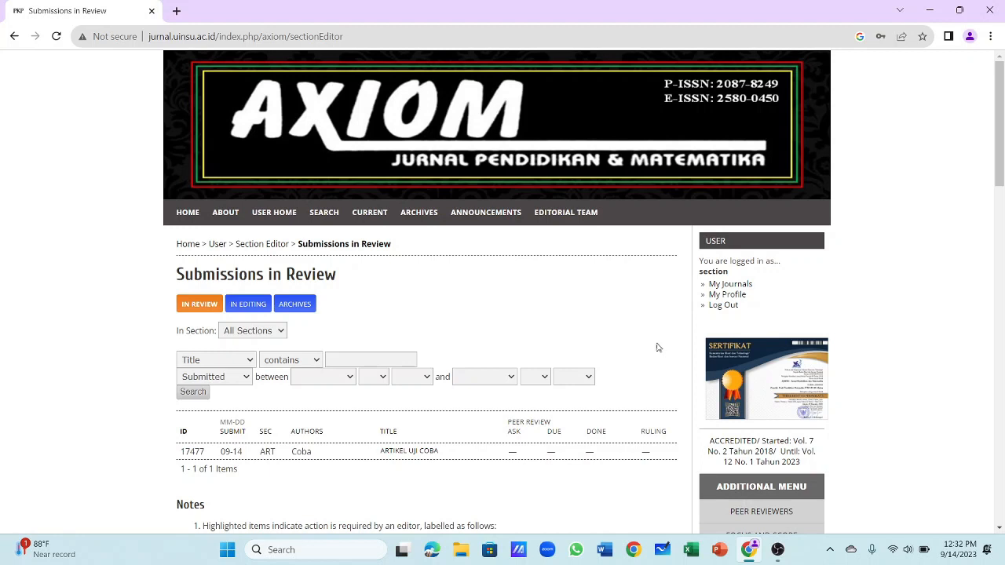
{"action": "left_click", "coordinate": [412, 453]}
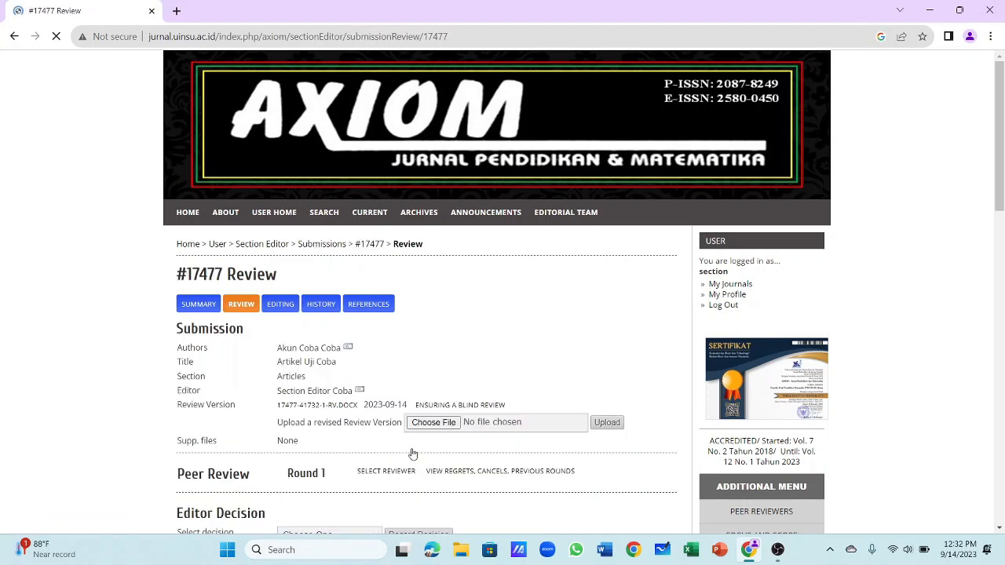
{"action": "scroll", "coordinate": [439, 356], "scroll_direction": "down", "scroll_amount": 1}
{"action": "scroll", "coordinate": [440, 356], "scroll_direction": "down", "scroll_amount": 1}
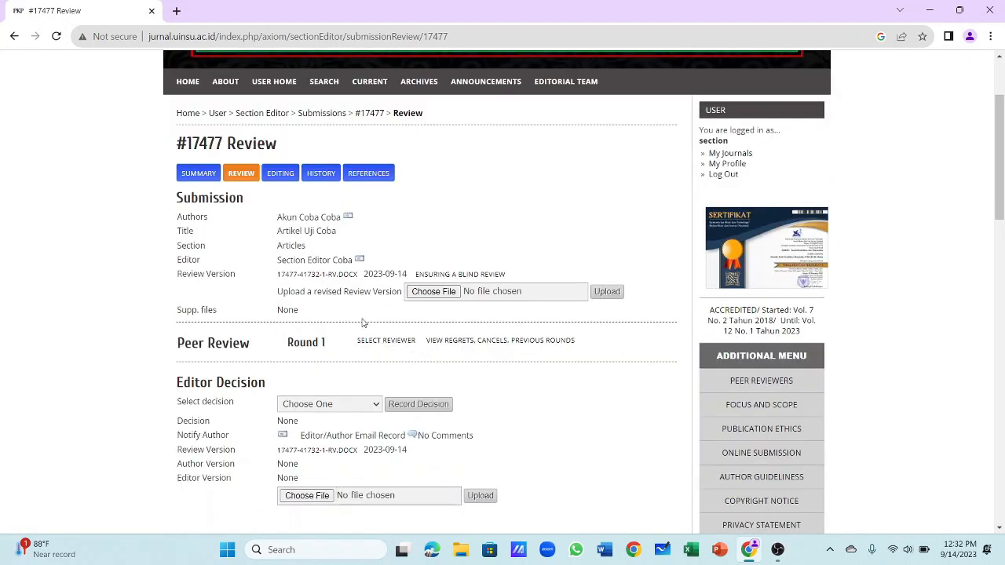
{"action": "left_click", "coordinate": [308, 275]}
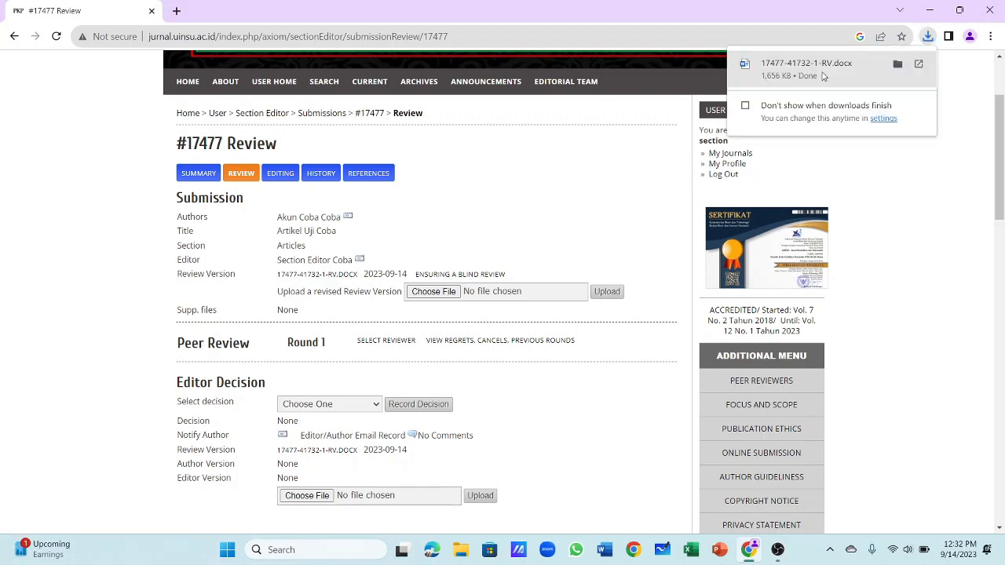
{"action": "left_click", "coordinate": [821, 73]}
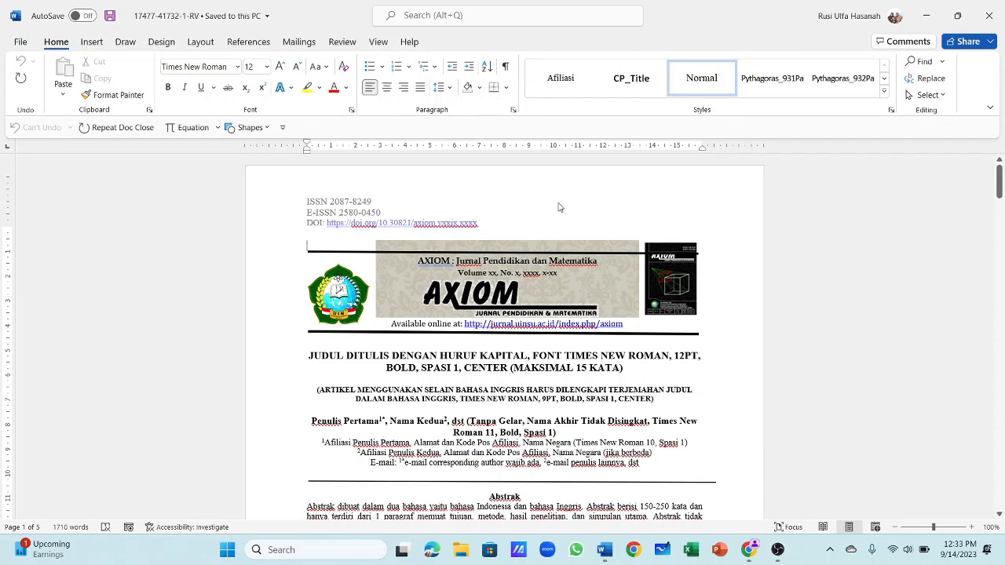
Add the comment "Minimal 15 kata" to the article title and post it.
{"action": "triple_click", "coordinate": [405, 349]}
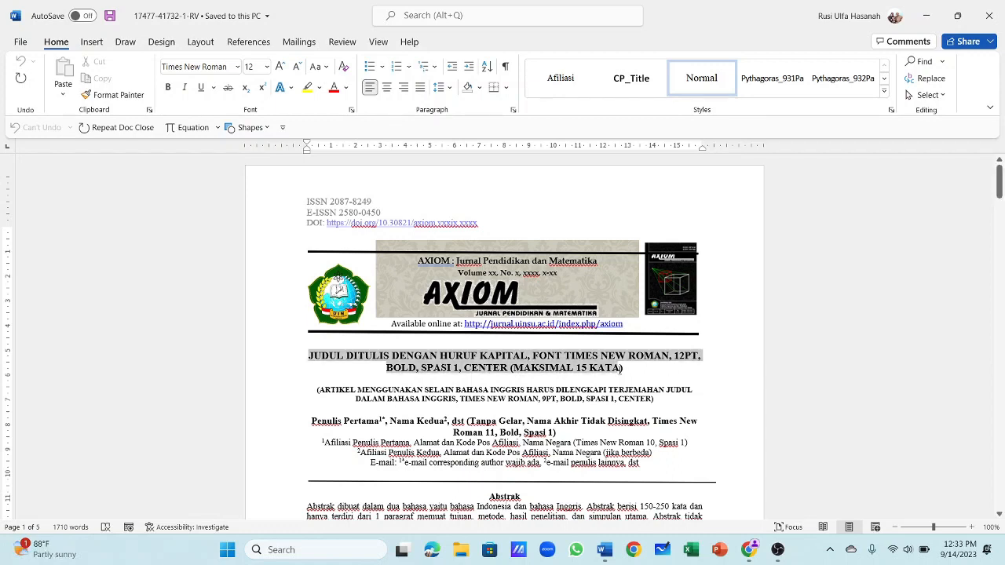
{"action": "left_click", "coordinate": [344, 44]}
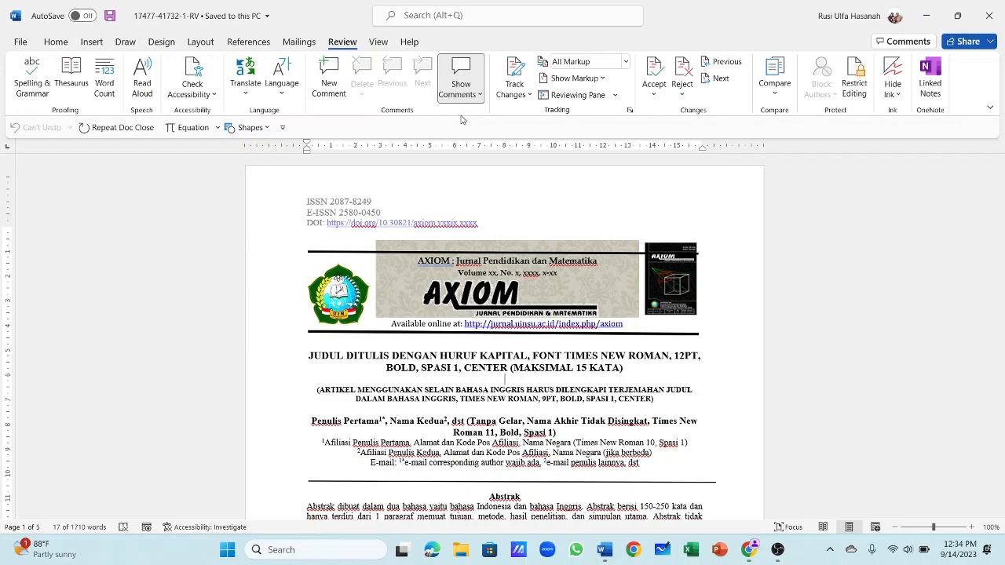
{"action": "key", "text": "ctrl+alt+m"}
{"action": "type", "text": "Minimal"}
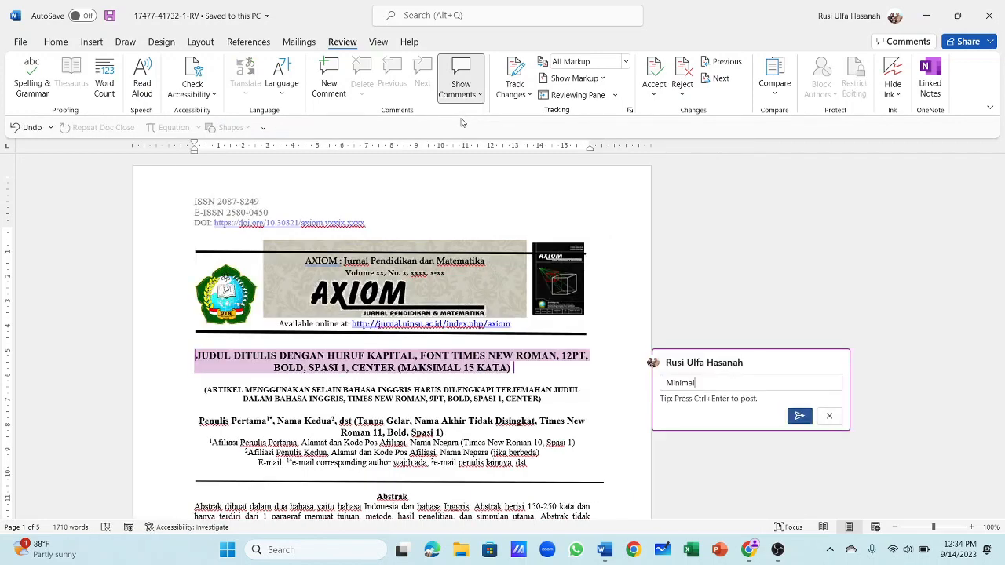
{"action": "type", "text": " 15 kata"}
{"action": "key", "text": "ctrl+Return"}
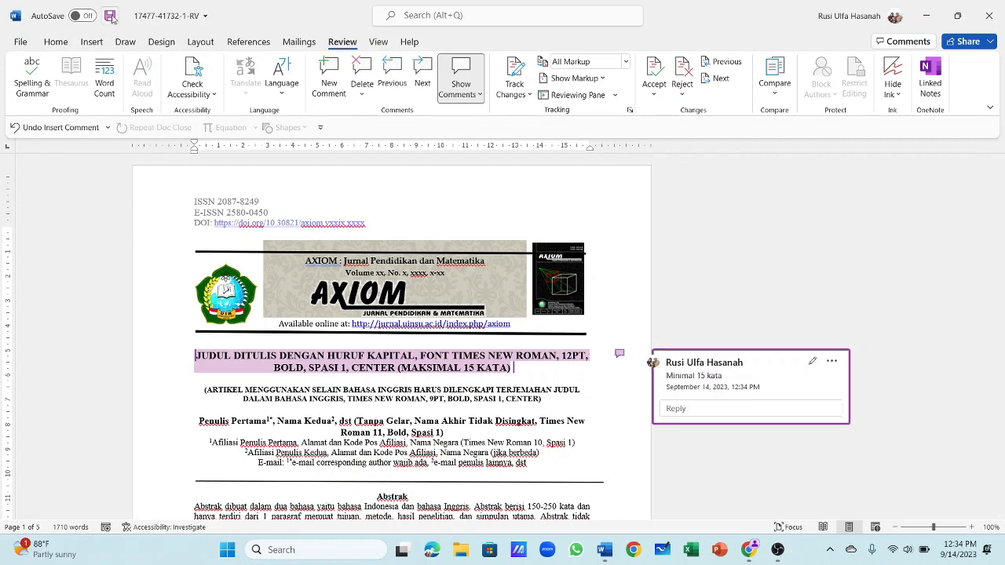
{"action": "key", "text": "alt+Tab"}
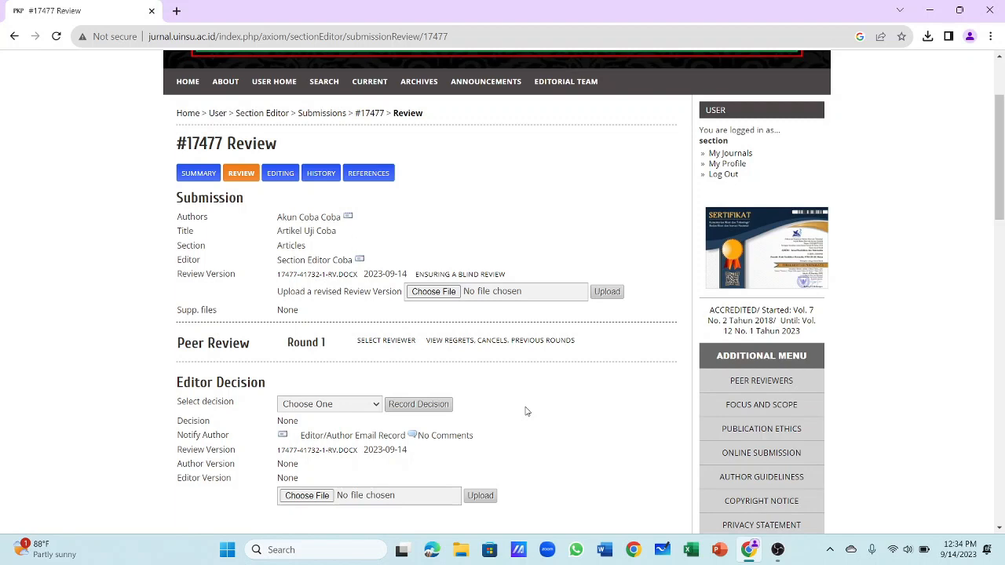
{"action": "left_click", "coordinate": [306, 495]}
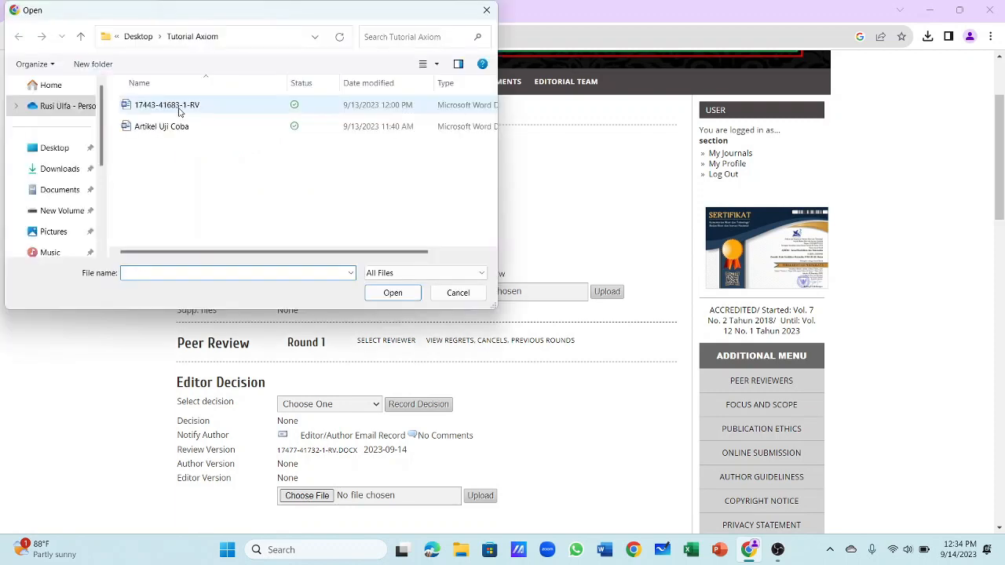
{"action": "left_click", "coordinate": [179, 110]}
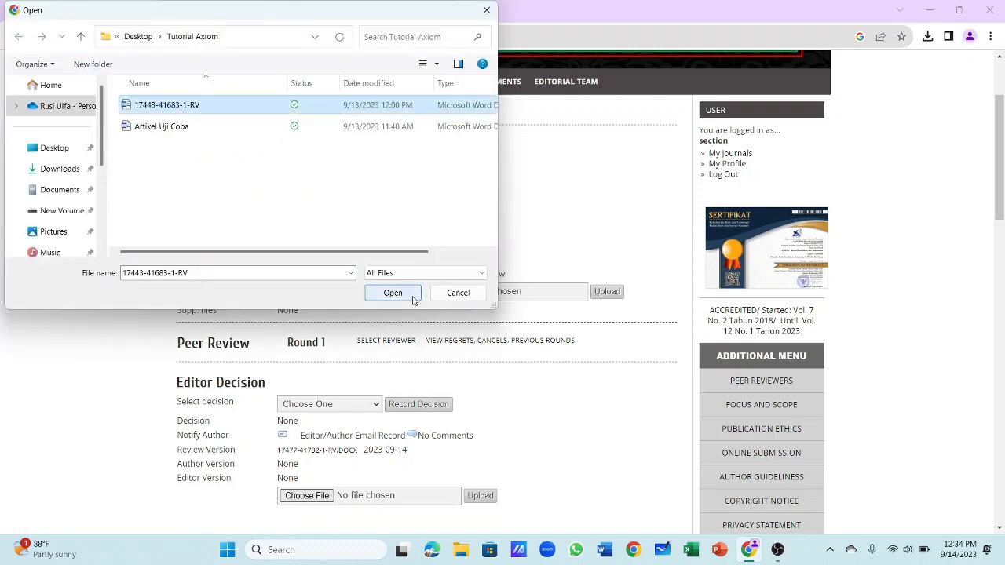
{"action": "left_click", "coordinate": [392, 292]}
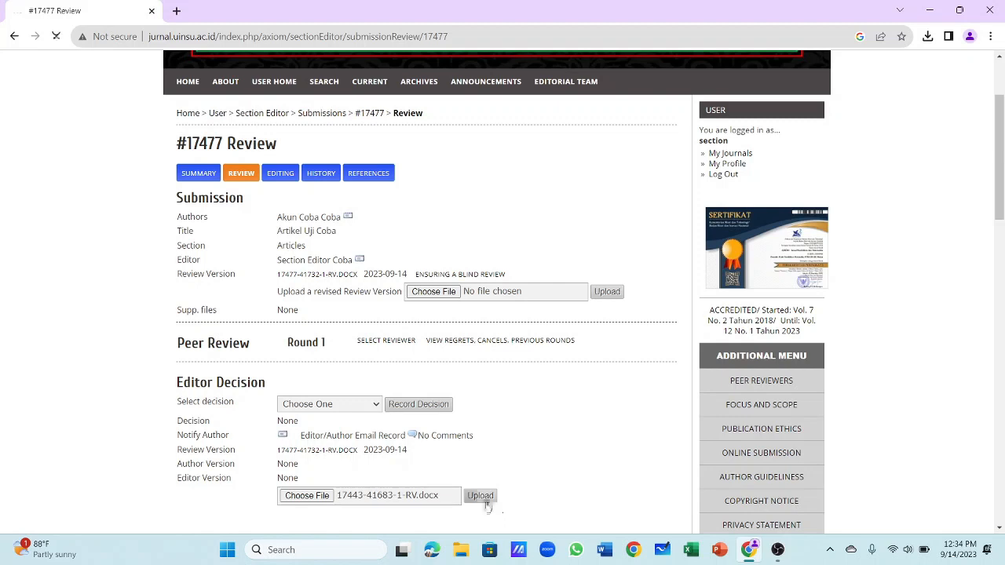
{"action": "left_click", "coordinate": [487, 498]}
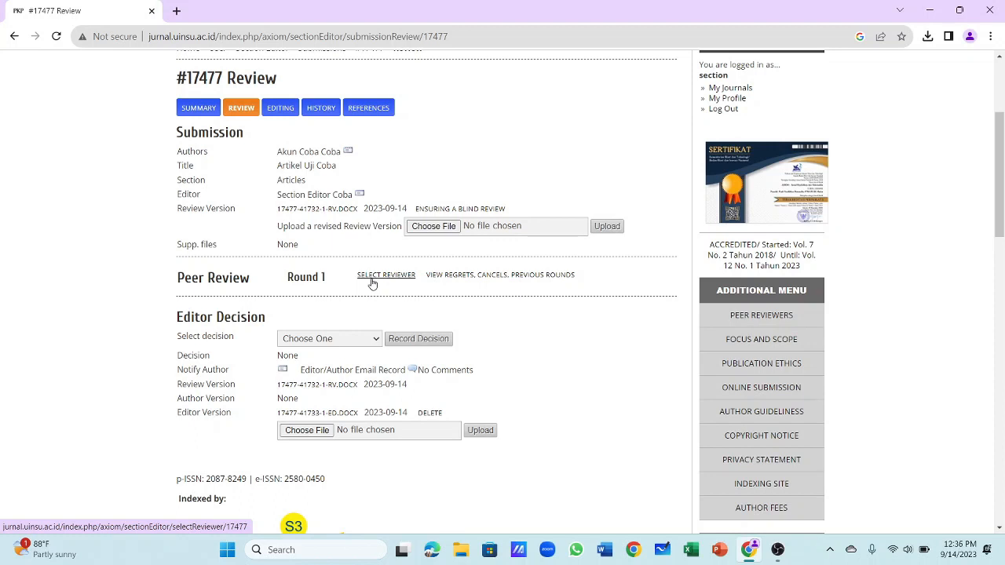
Record the editor decision "Resubmit for Review" for submission #17477.
{"action": "left_click", "coordinate": [372, 344]}
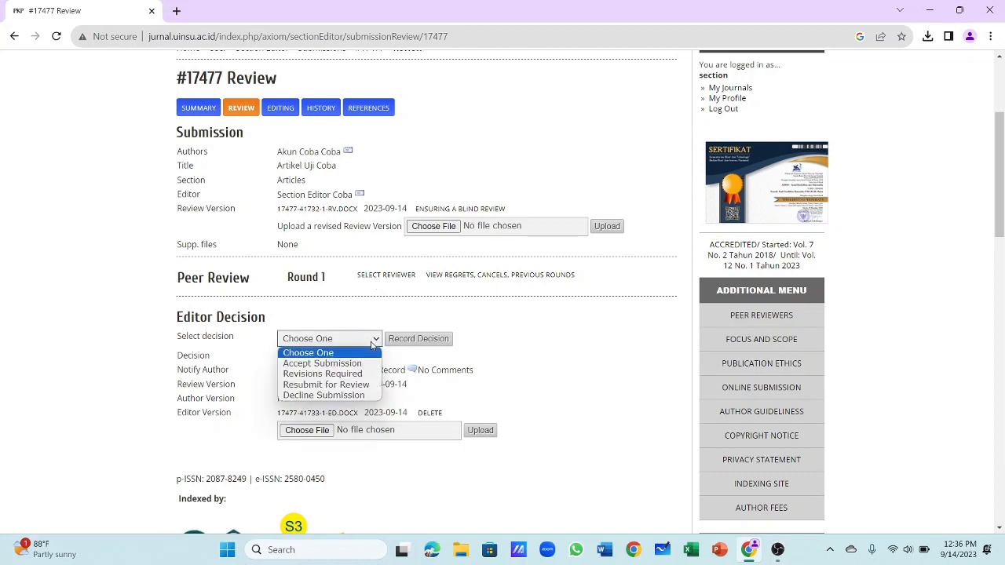
{"action": "left_click", "coordinate": [349, 385]}
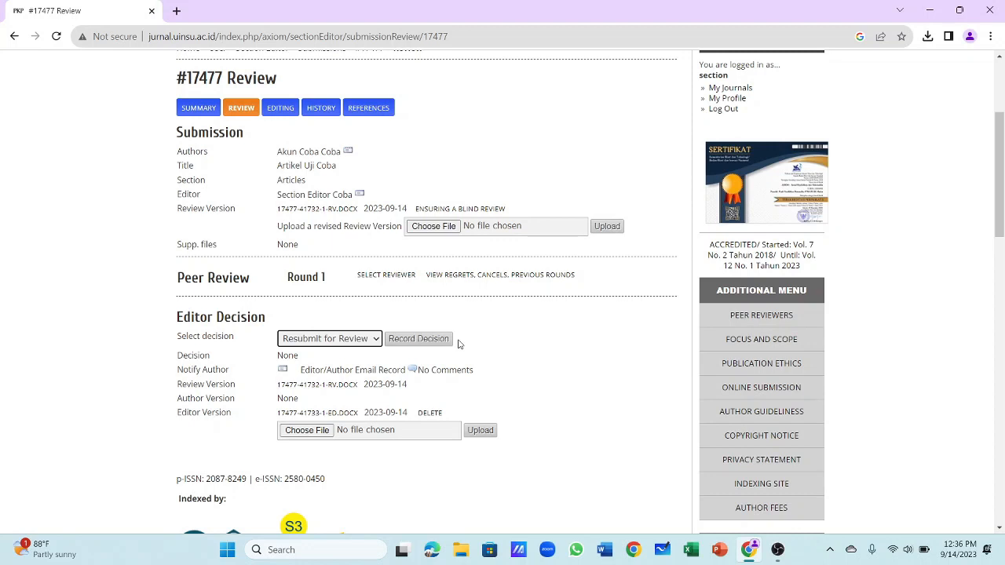
{"action": "left_click", "coordinate": [420, 342]}
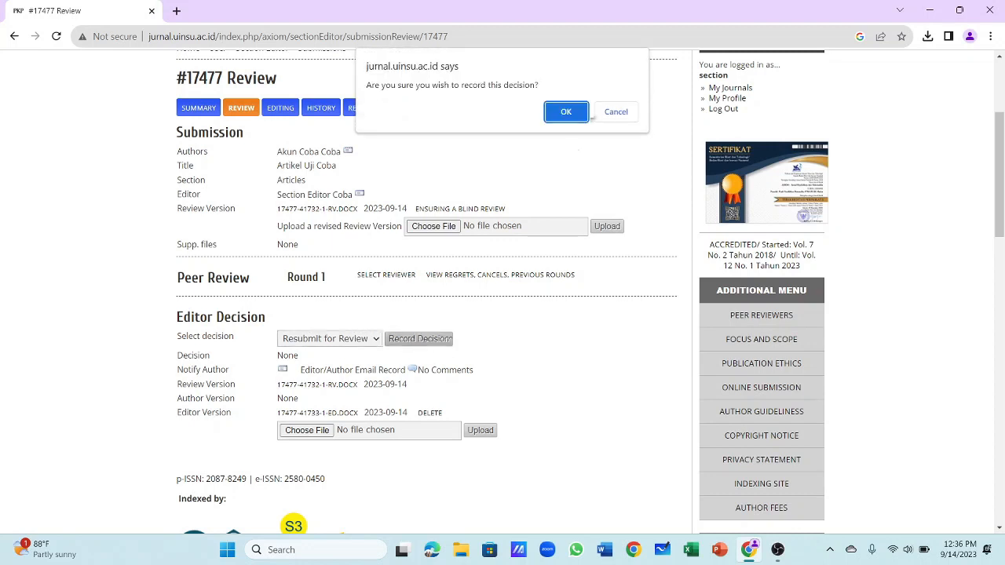
{"action": "left_click", "coordinate": [580, 116]}
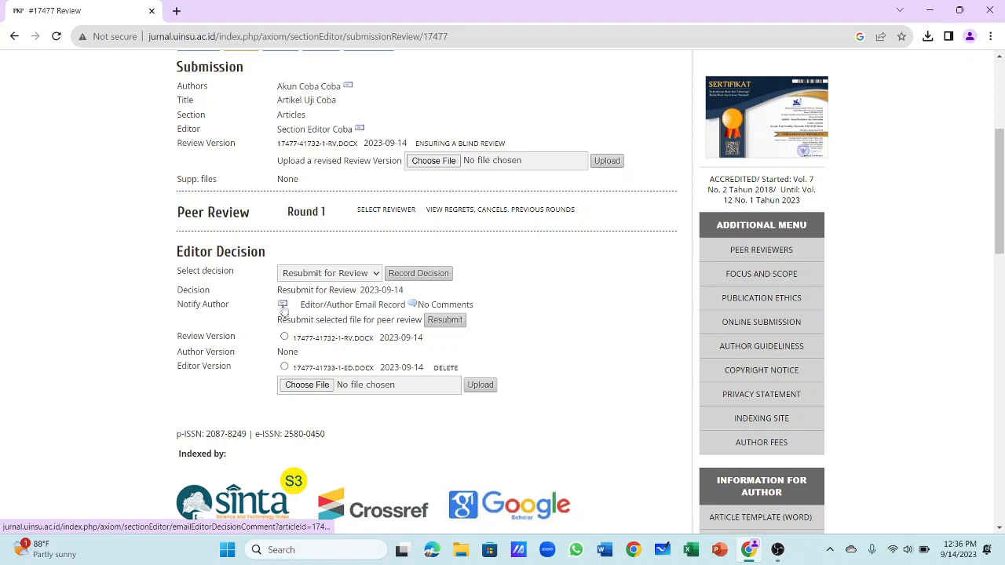
Send the author the editor decision notification email with the body text between the greeting and the signature removed.
{"action": "left_click", "coordinate": [283, 306]}
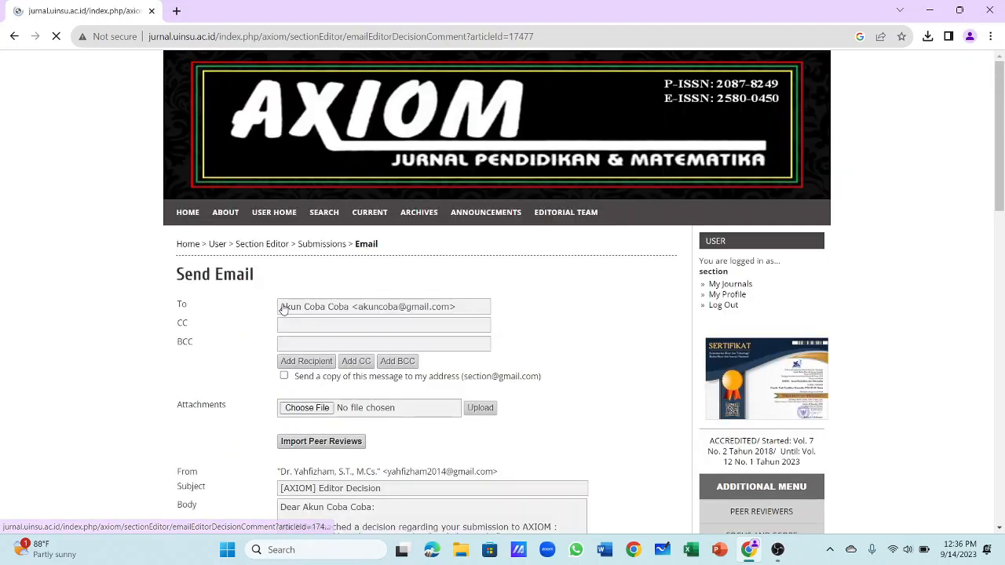
{"action": "scroll", "coordinate": [496, 294], "scroll_direction": "down", "scroll_amount": 1}
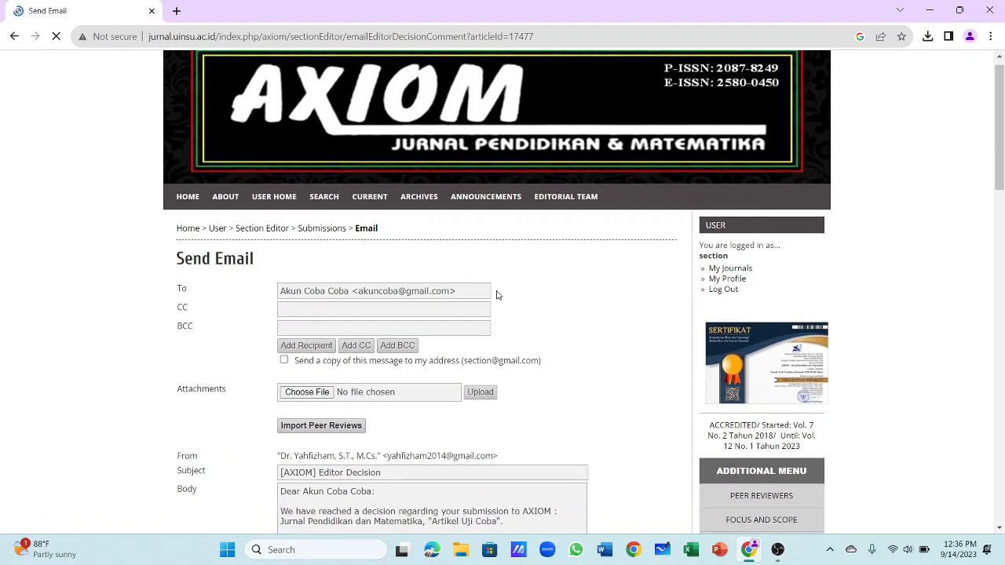
{"action": "scroll", "coordinate": [496, 294], "scroll_direction": "down", "scroll_amount": 3}
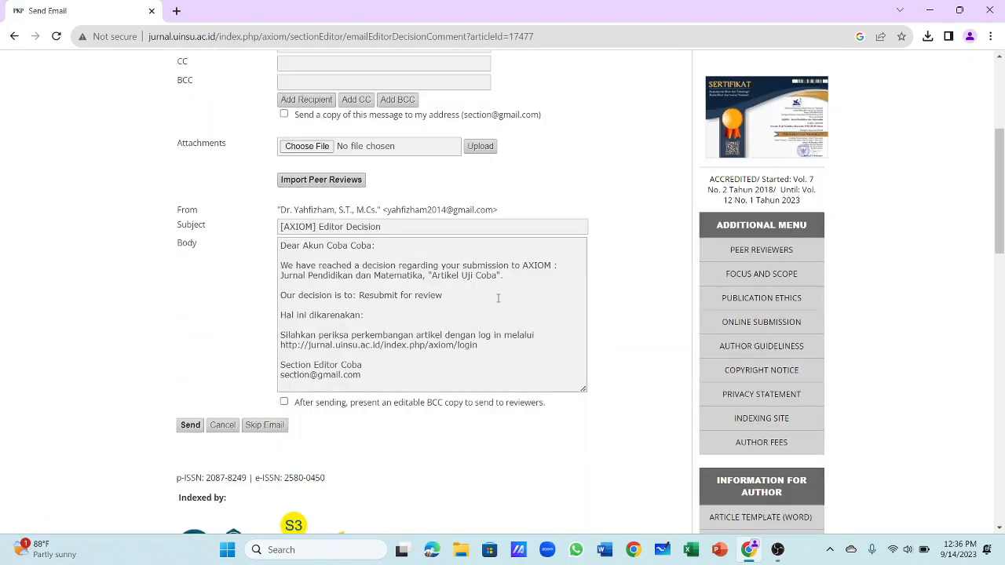
{"action": "scroll", "coordinate": [502, 236], "scroll_direction": "up", "scroll_amount": 2}
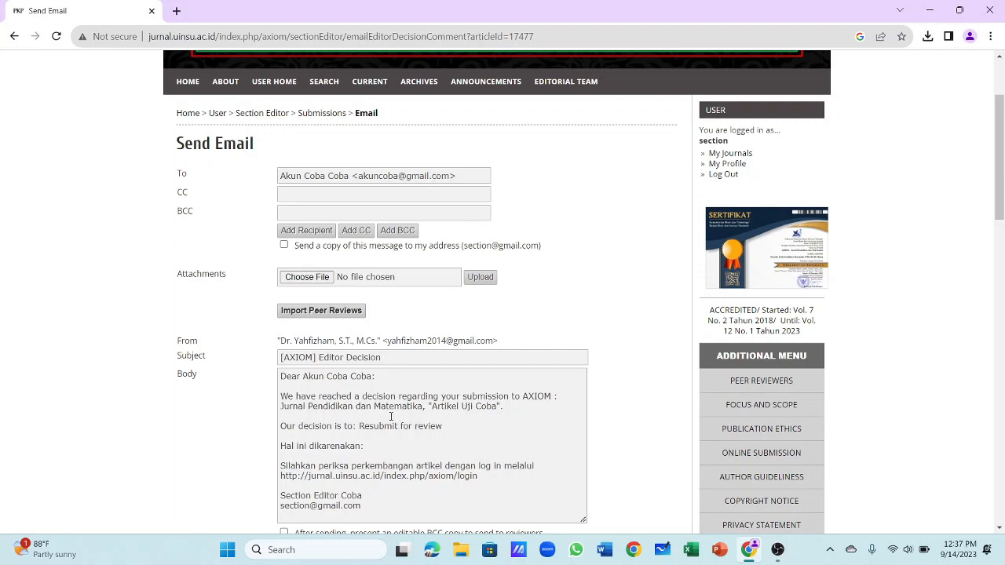
{"action": "scroll", "coordinate": [373, 440], "scroll_direction": "down", "scroll_amount": 1}
{"action": "scroll", "coordinate": [373, 440], "scroll_direction": "down", "scroll_amount": 1}
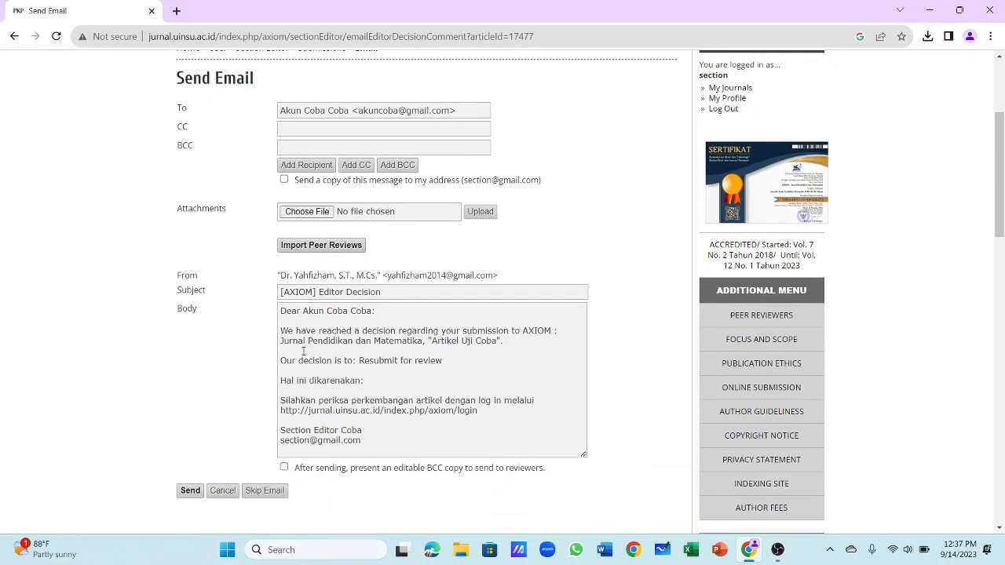
{"action": "left_click_drag", "start_coordinate": [282, 330], "coordinate": [484, 414]}
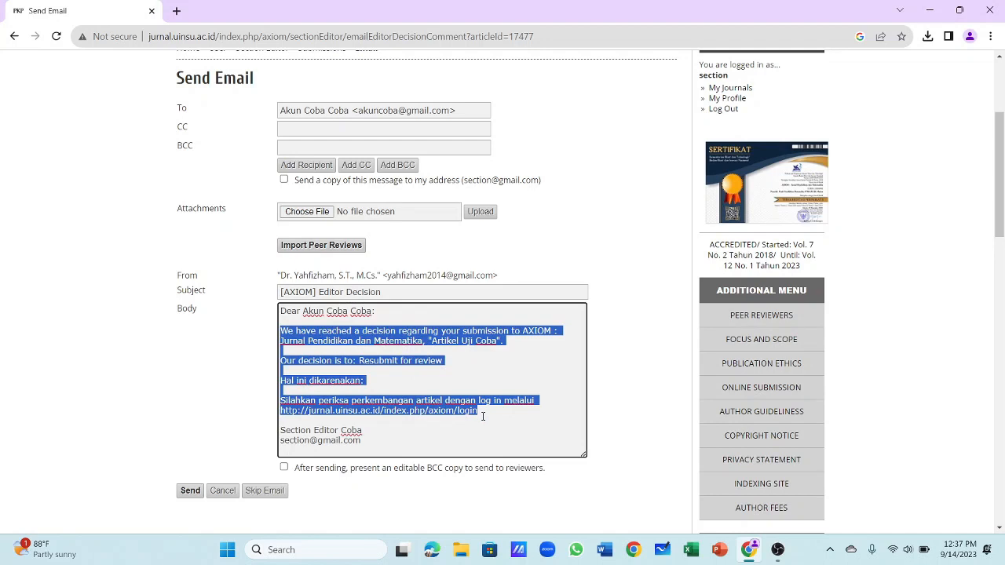
{"action": "key", "text": "BackSpace"}
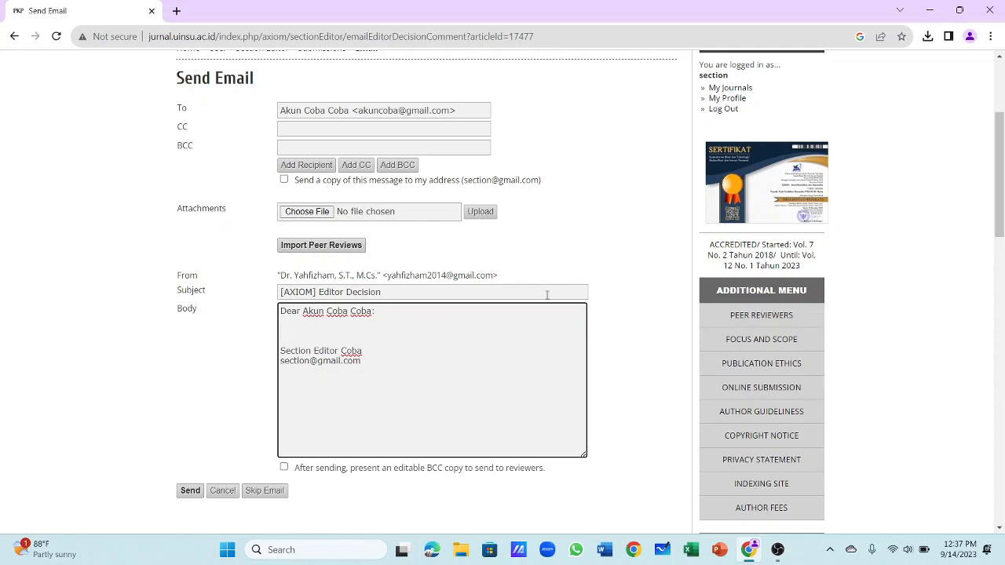
{"action": "left_click", "coordinate": [189, 492]}
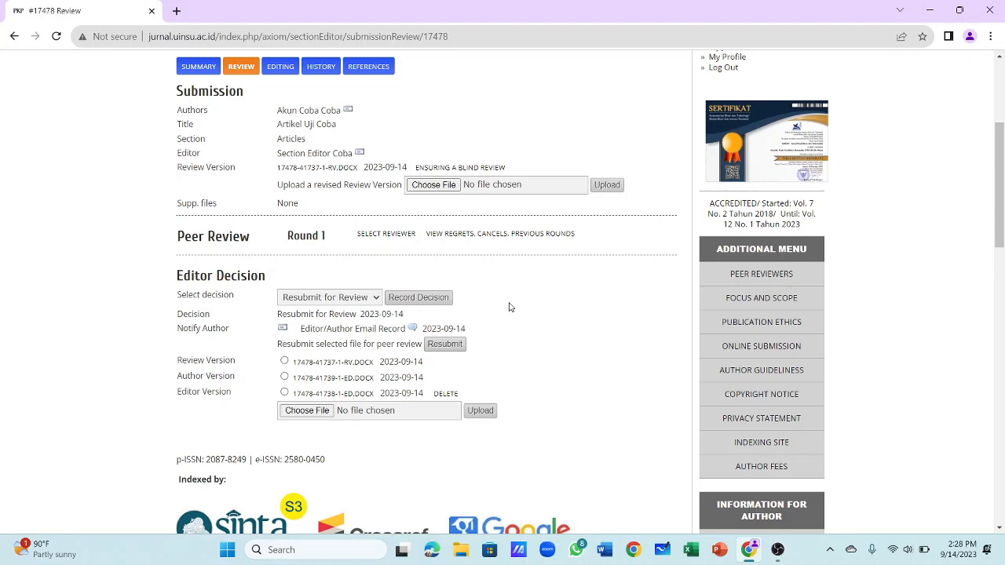
{"action": "left_click", "coordinate": [371, 300]}
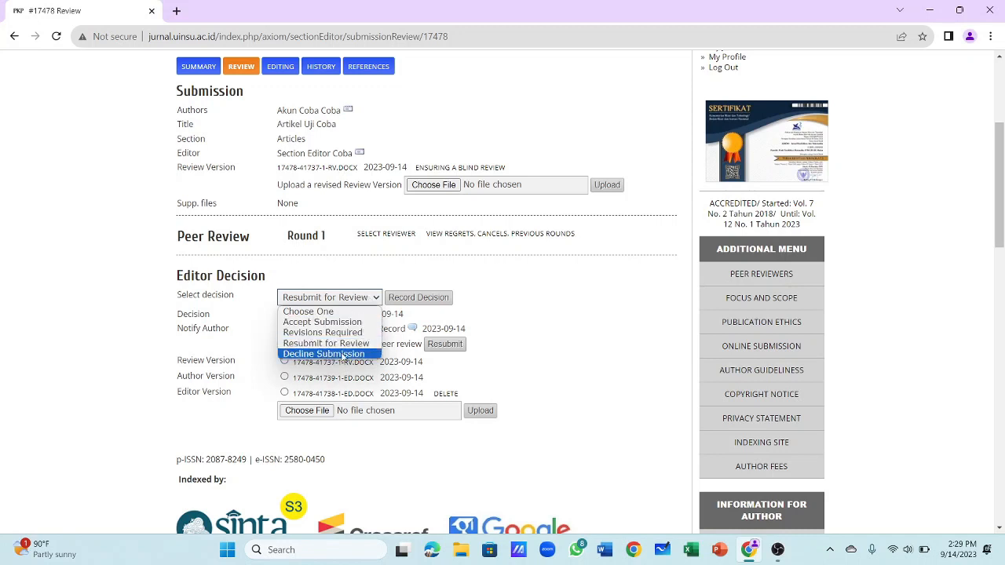
{"action": "left_click", "coordinate": [502, 292]}
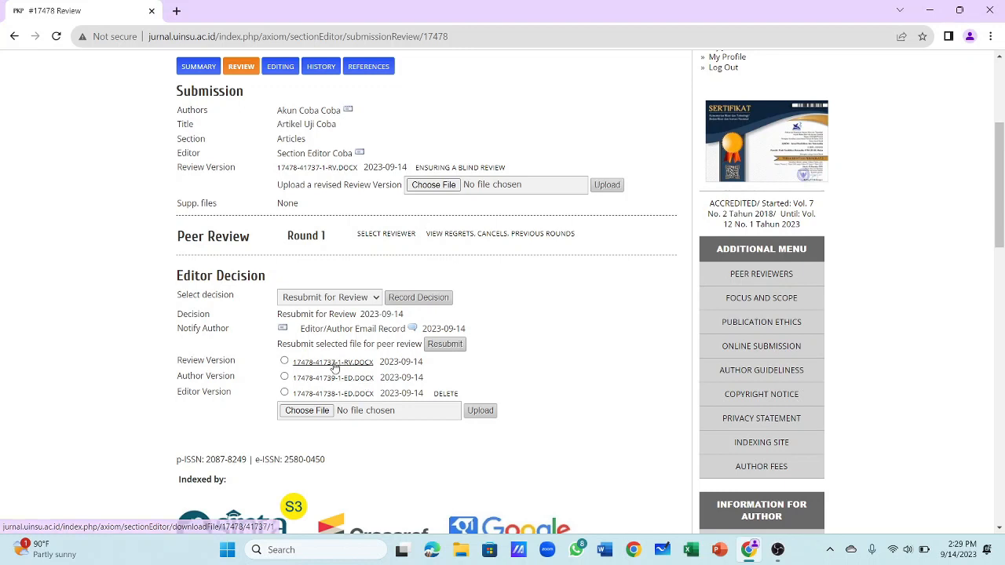
{"action": "left_click", "coordinate": [284, 377]}
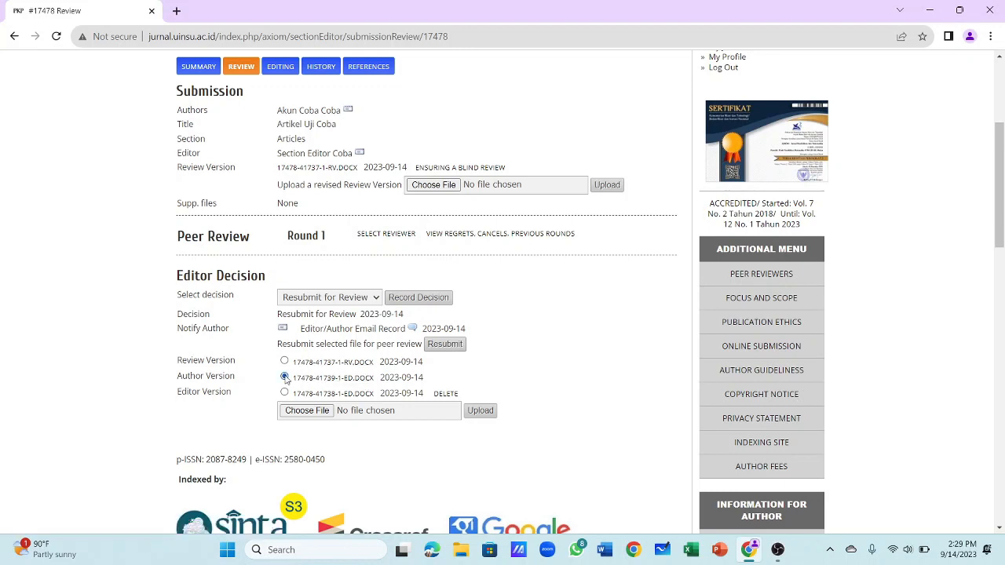
{"action": "left_click", "coordinate": [456, 349]}
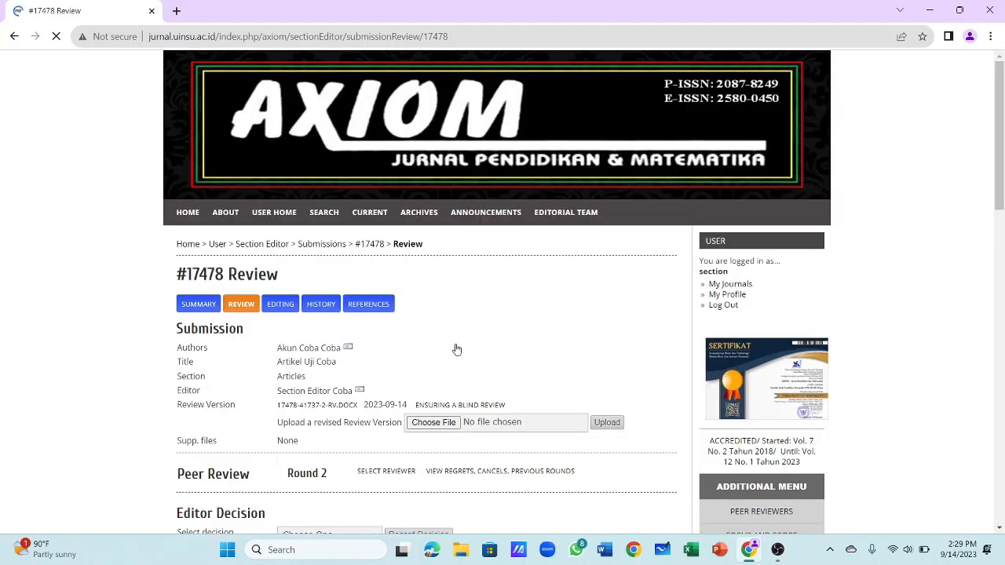
{"action": "scroll", "coordinate": [457, 349], "scroll_direction": "down", "scroll_amount": 1}
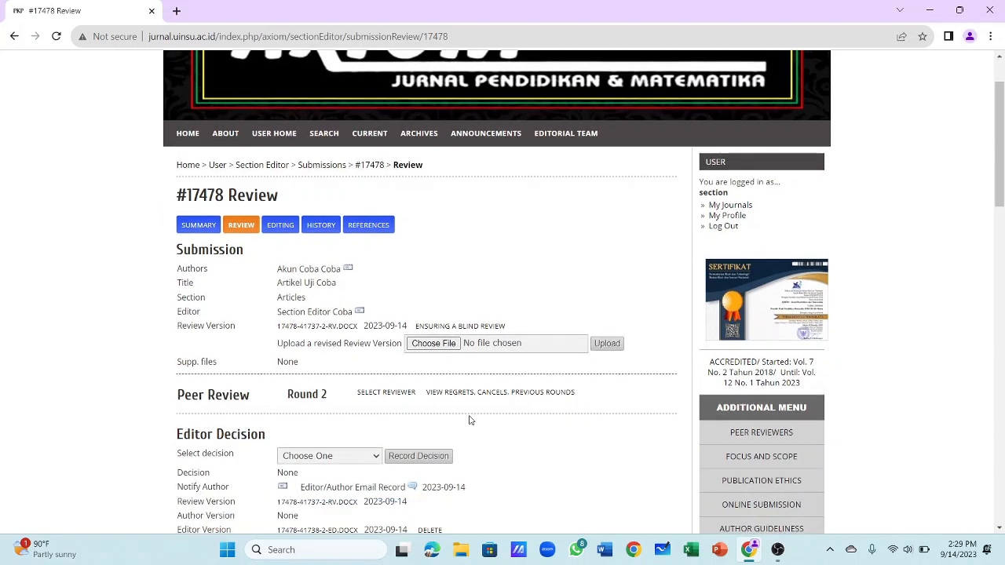
{"action": "scroll", "coordinate": [469, 420], "scroll_direction": "down", "scroll_amount": 1}
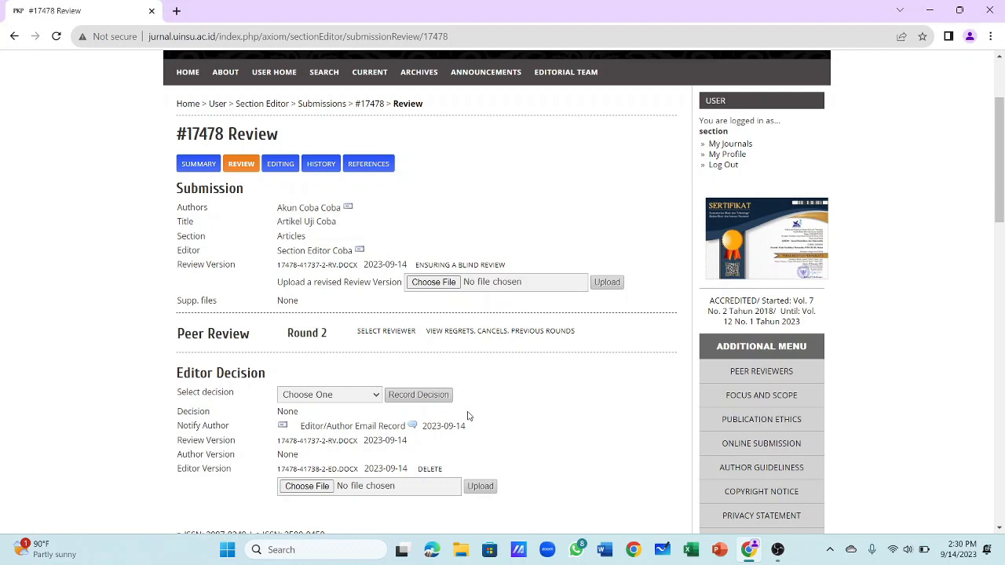
{"action": "left_click", "coordinate": [319, 269]}
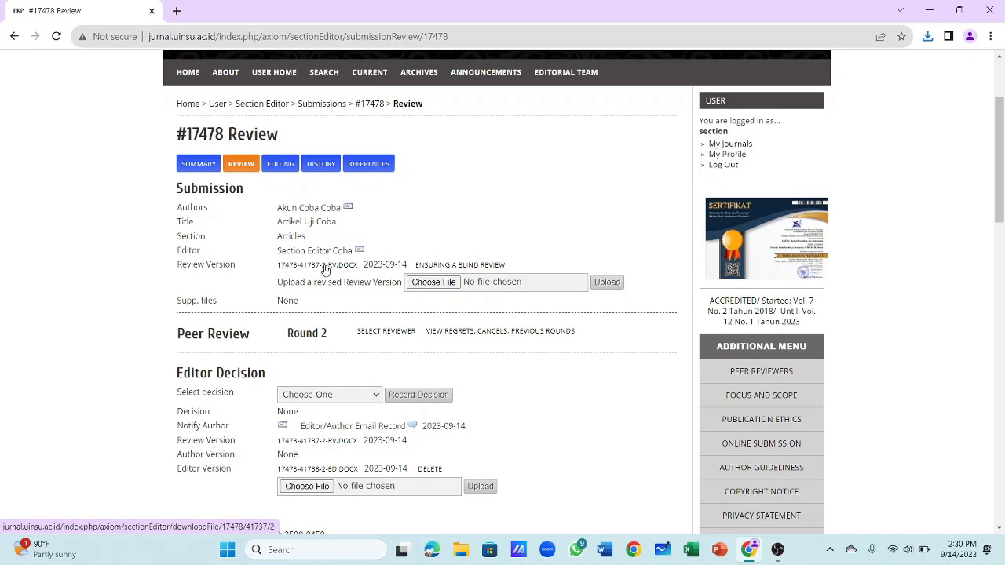
{"action": "left_click", "coordinate": [326, 269]}
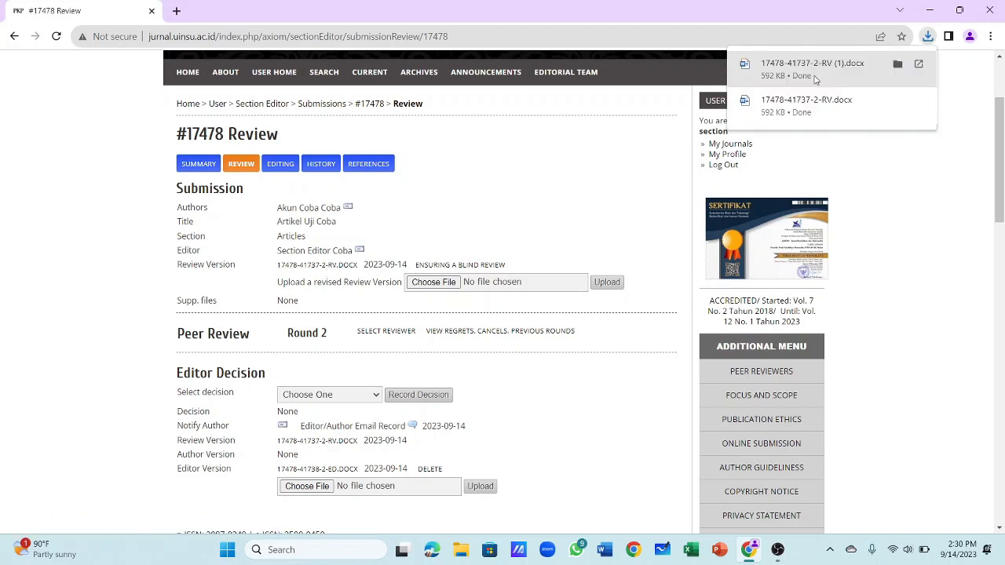
{"action": "left_click", "coordinate": [816, 75]}
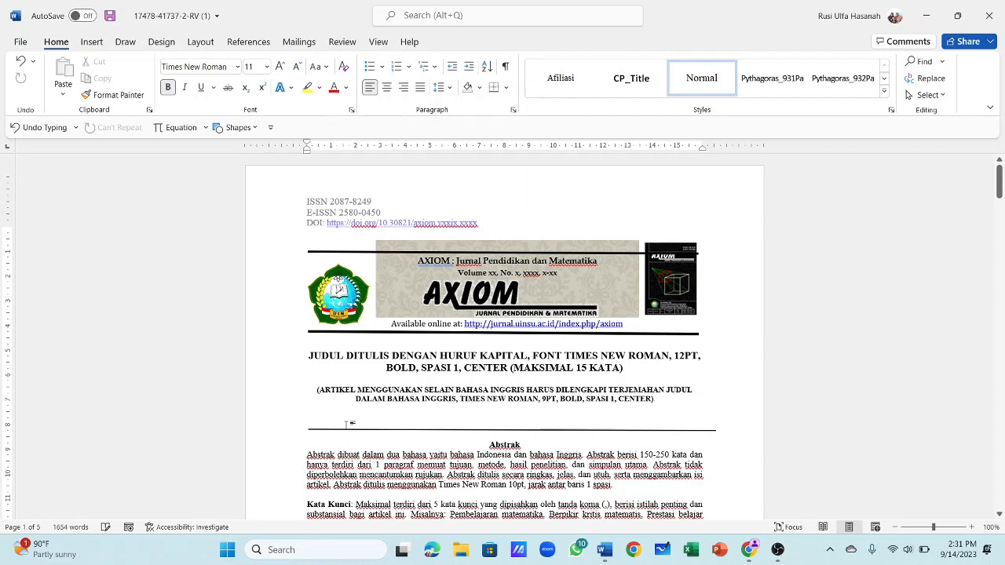
{"action": "scroll", "coordinate": [353, 353], "scroll_direction": "down", "scroll_amount": 15}
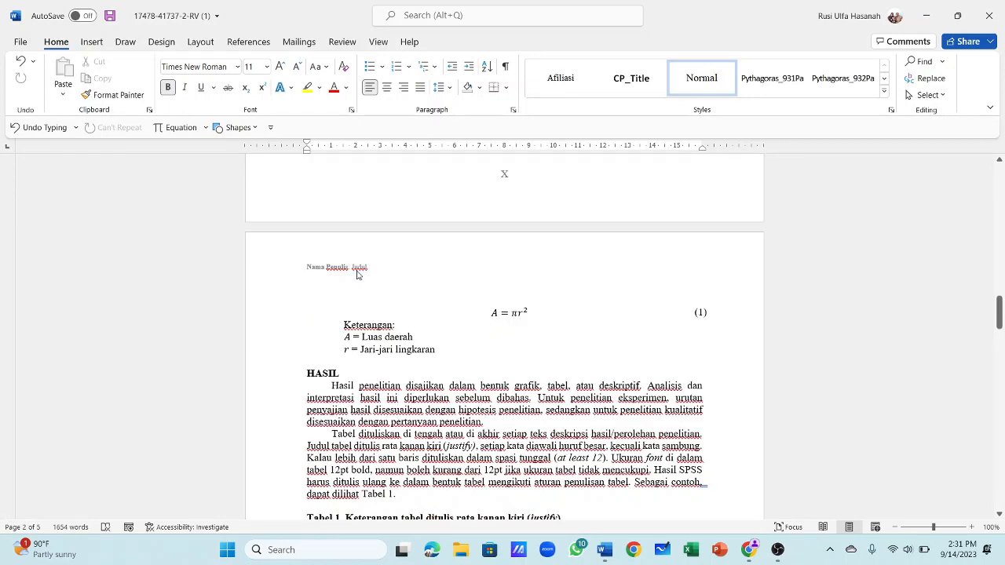
{"action": "double_click", "coordinate": [357, 274]}
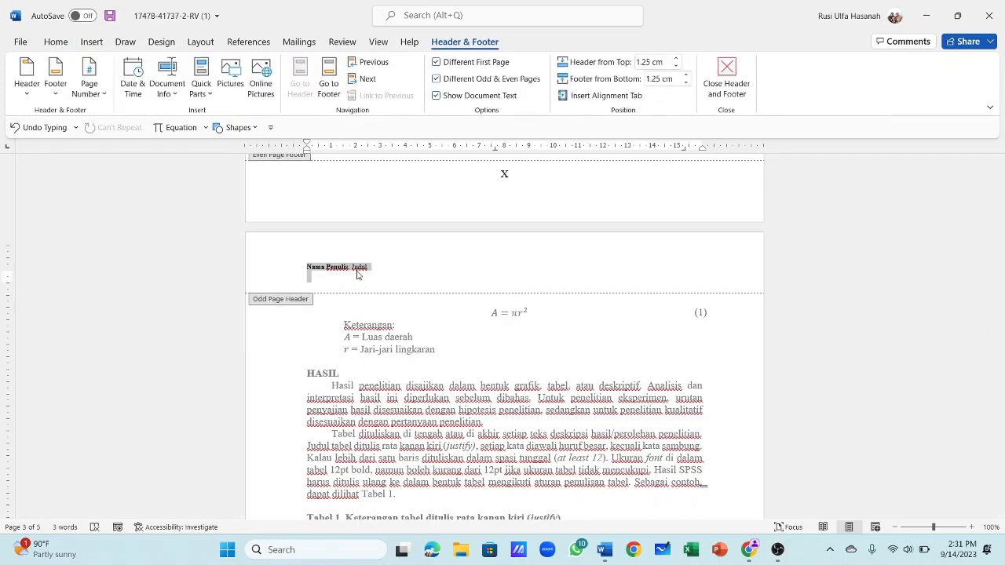
{"action": "key", "text": "Escape"}
{"action": "left_click", "coordinate": [113, 18]}
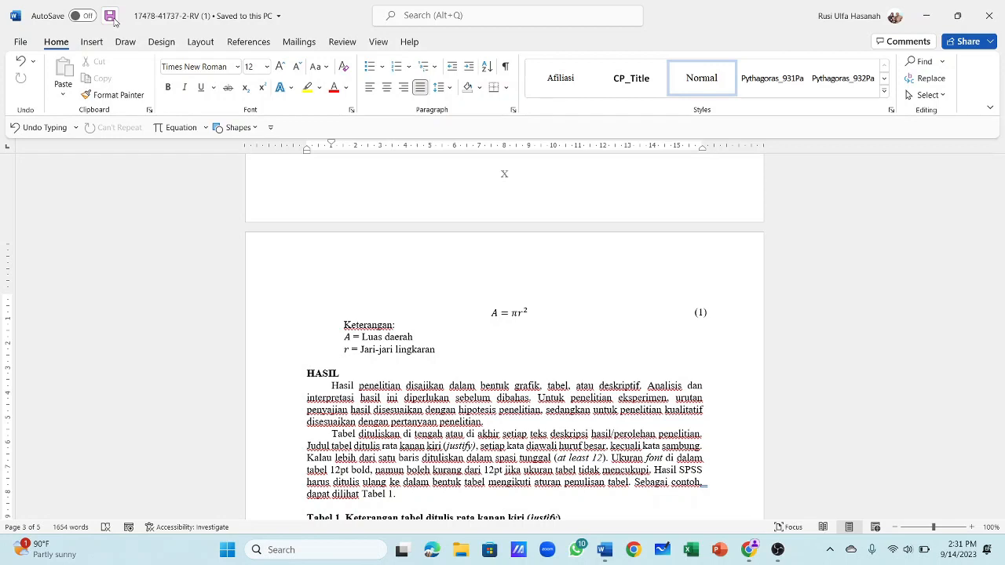
Inspect the document for hidden data, remove all document properties and personal information, and close the file.
{"action": "left_click", "coordinate": [23, 42]}
{"action": "left_click", "coordinate": [152, 249]}
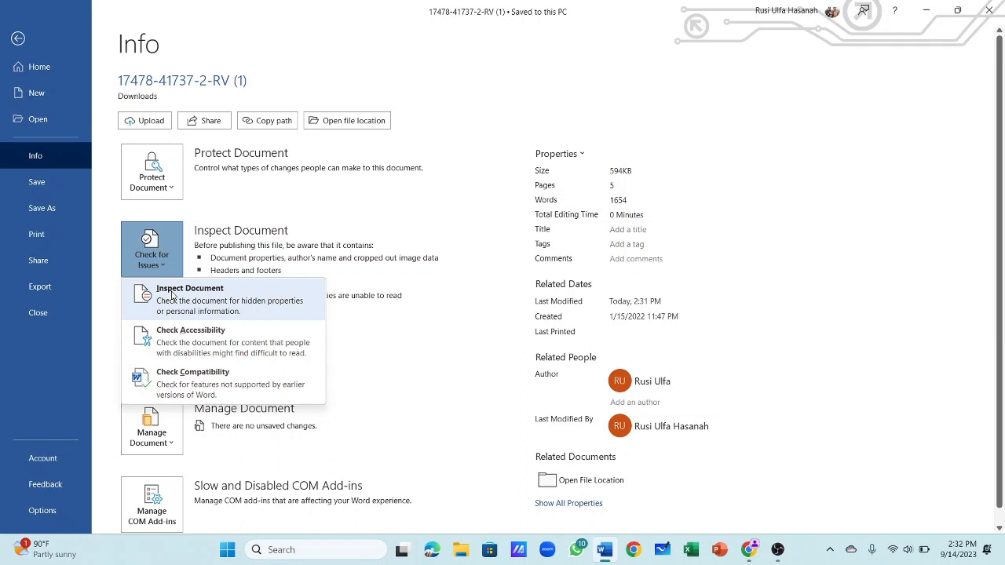
{"action": "left_click", "coordinate": [172, 295]}
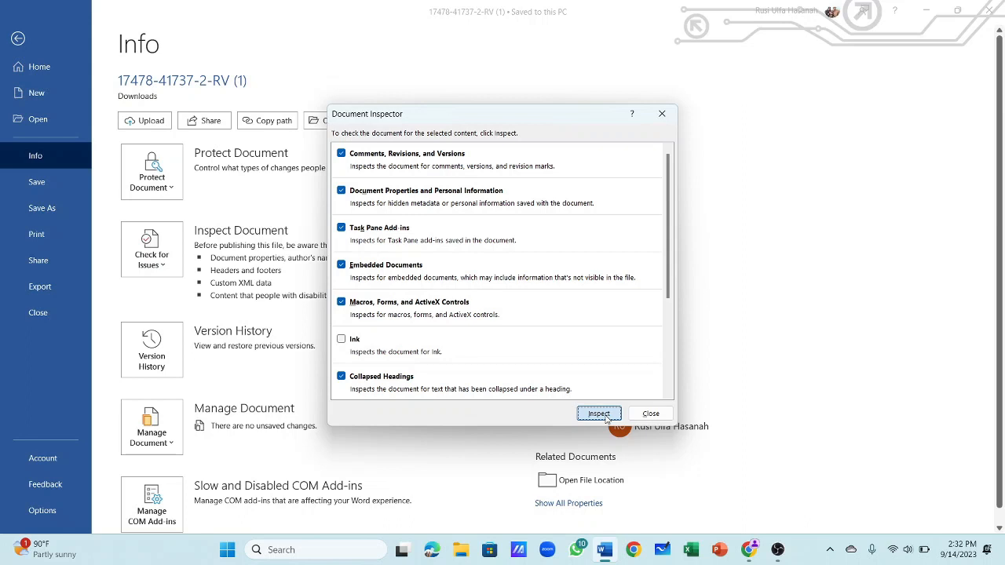
{"action": "left_click", "coordinate": [600, 414]}
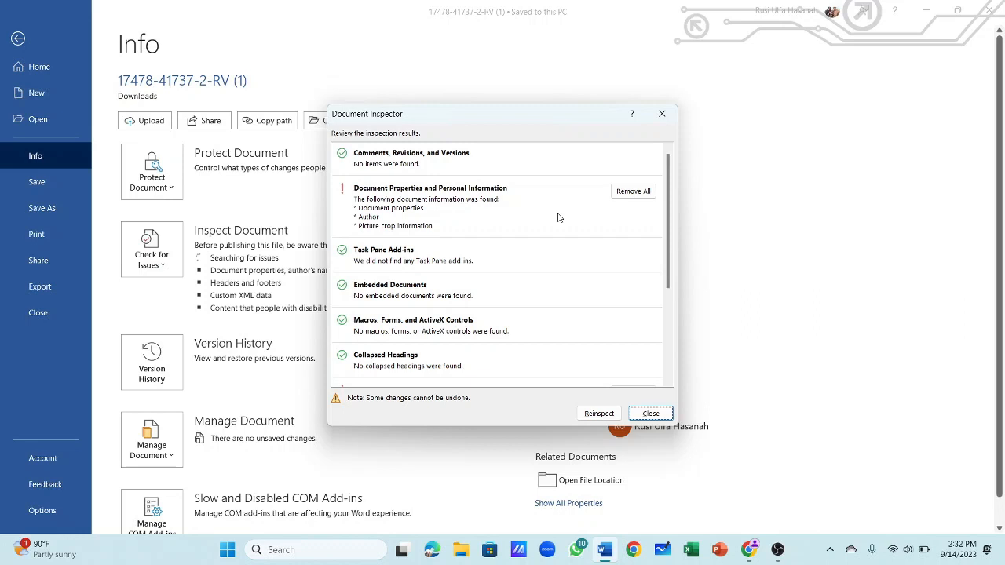
{"action": "left_click", "coordinate": [633, 190]}
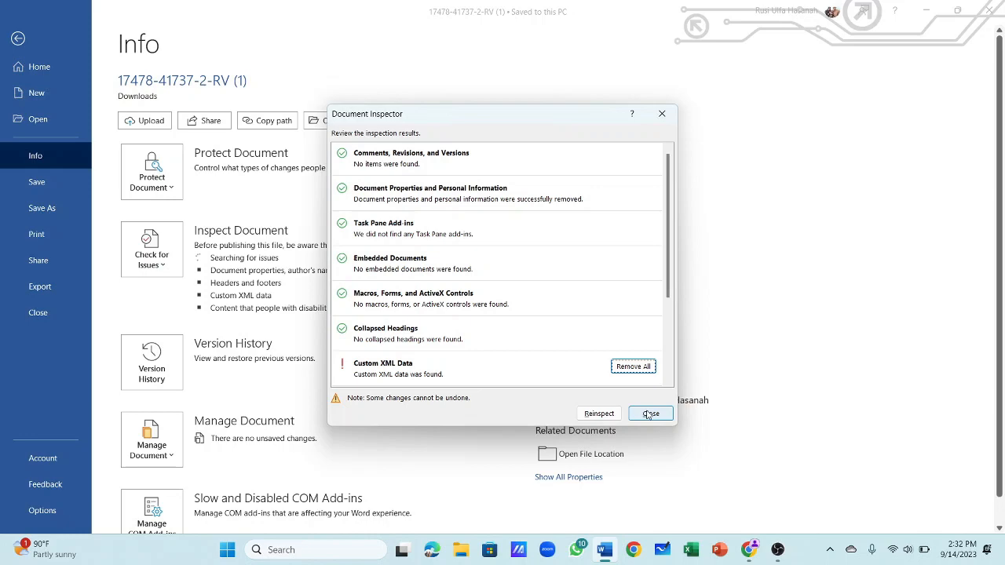
{"action": "left_click", "coordinate": [651, 414]}
{"action": "key", "text": "Escape"}
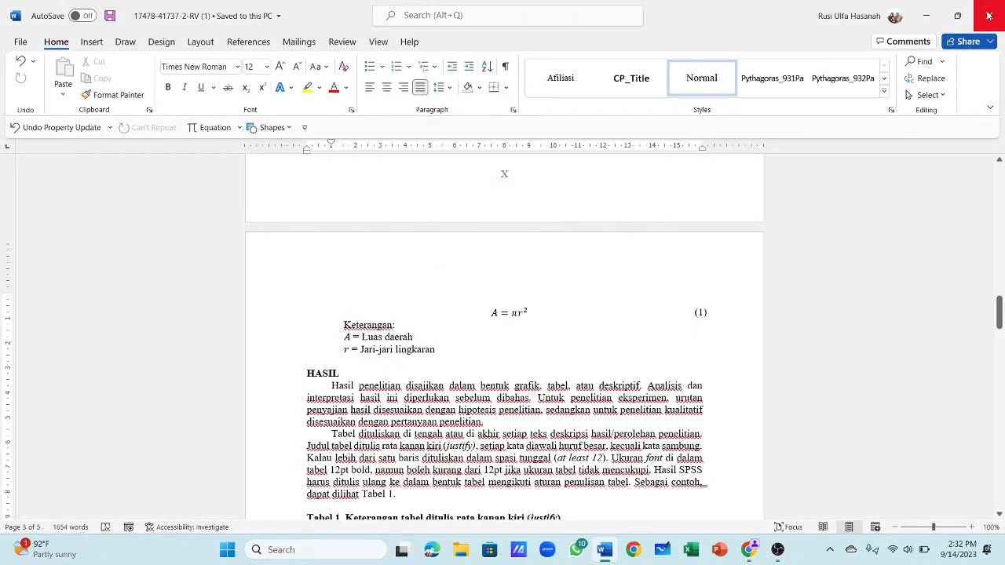
{"action": "left_click", "coordinate": [988, 16]}
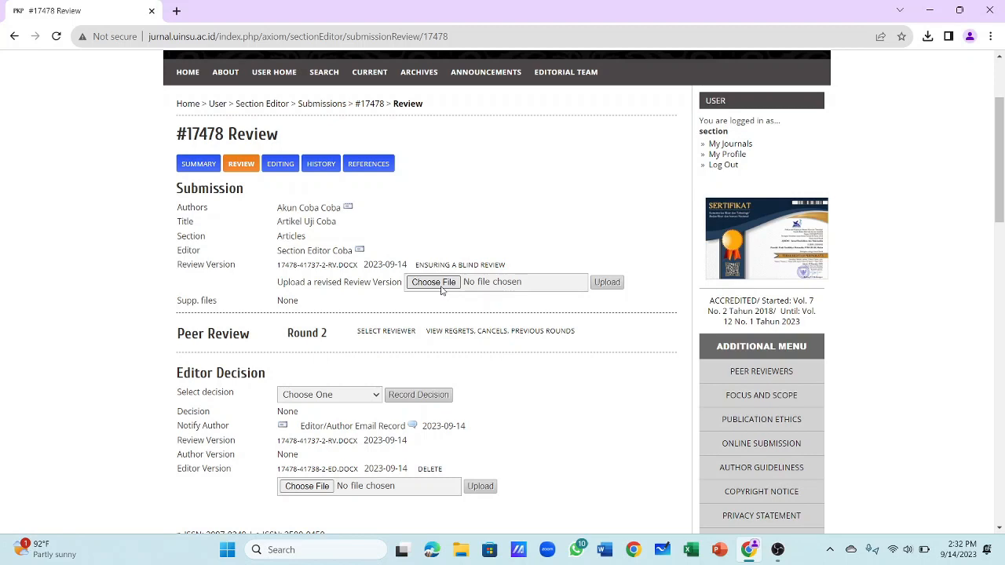
{"action": "left_click", "coordinate": [434, 282]}
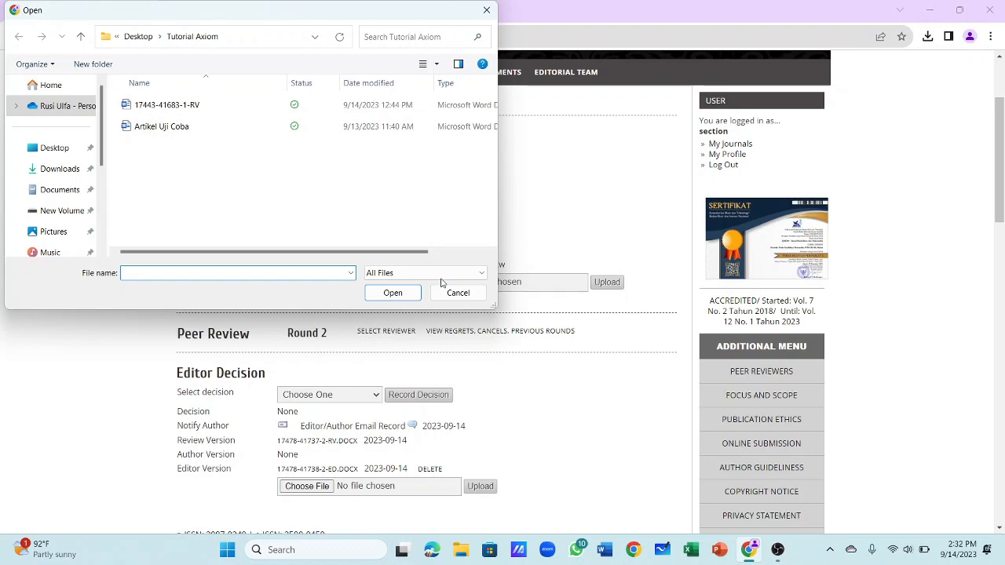
{"action": "left_click", "coordinate": [166, 105]}
{"action": "left_click", "coordinate": [389, 295]}
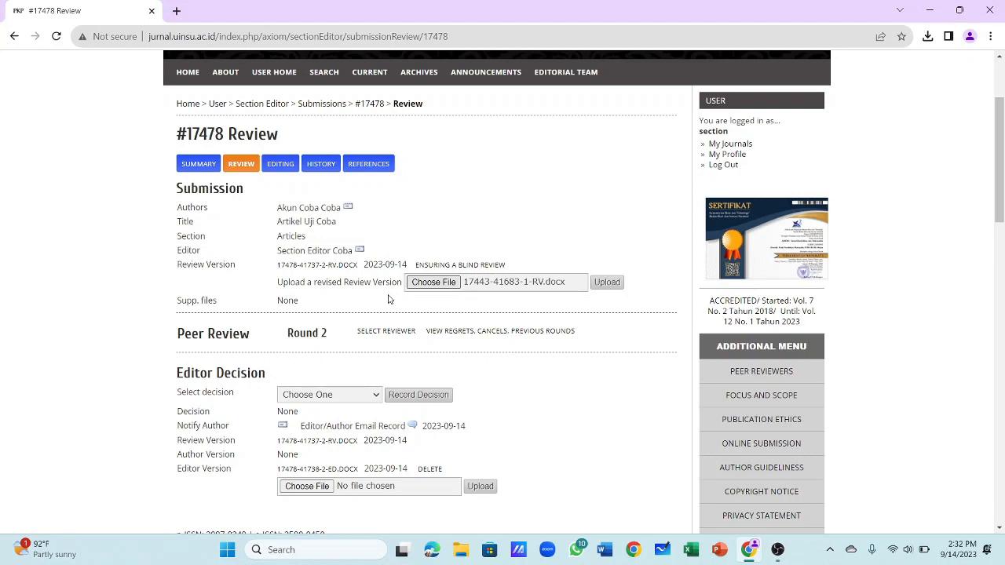
{"action": "left_click", "coordinate": [608, 283]}
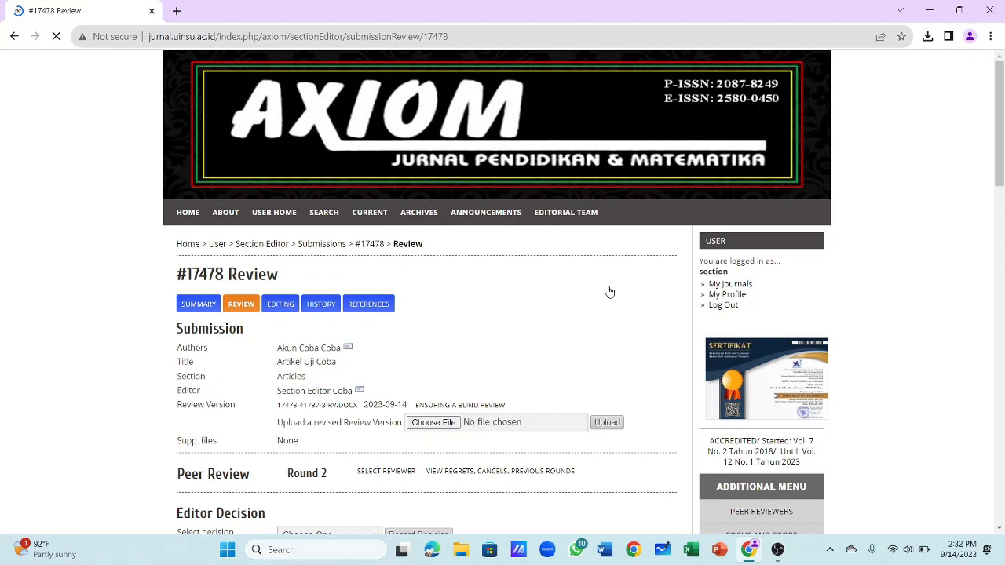
{"action": "scroll", "coordinate": [342, 297], "scroll_direction": "down", "scroll_amount": 2}
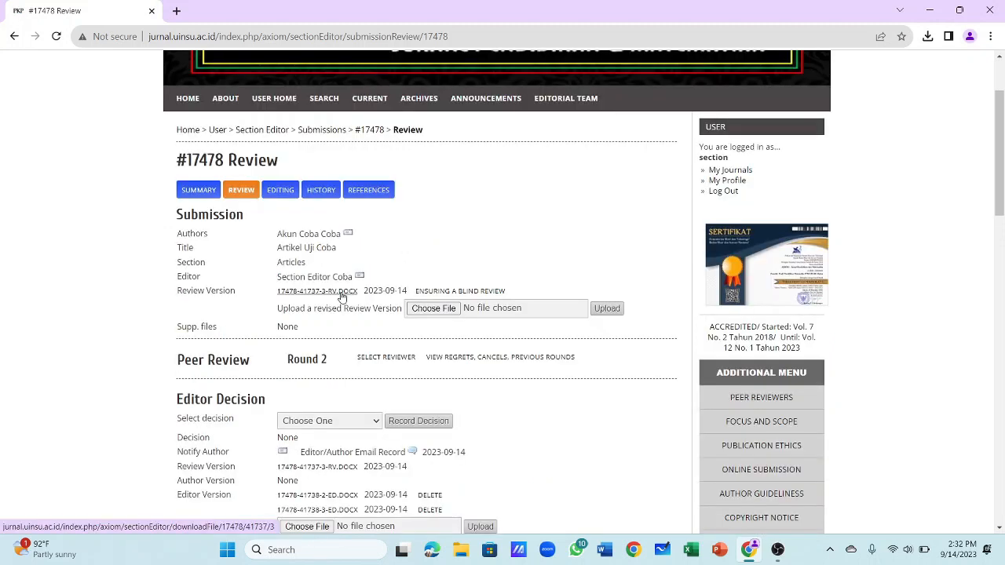
Assign the trial reviewer account with the N/A rating to Round 2 of the peer review.
{"action": "scroll", "coordinate": [383, 371], "scroll_direction": "down", "scroll_amount": 1}
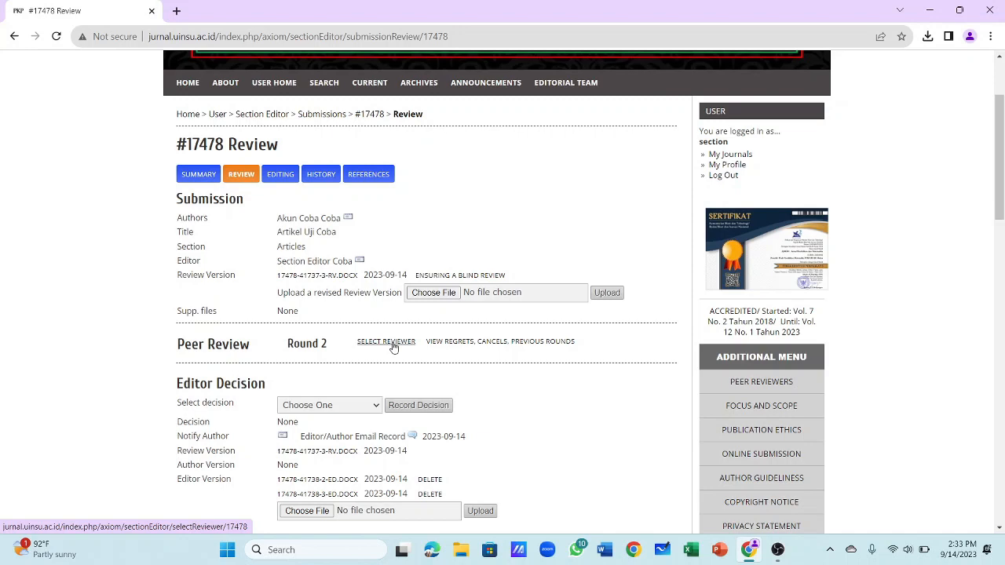
{"action": "left_click", "coordinate": [394, 343]}
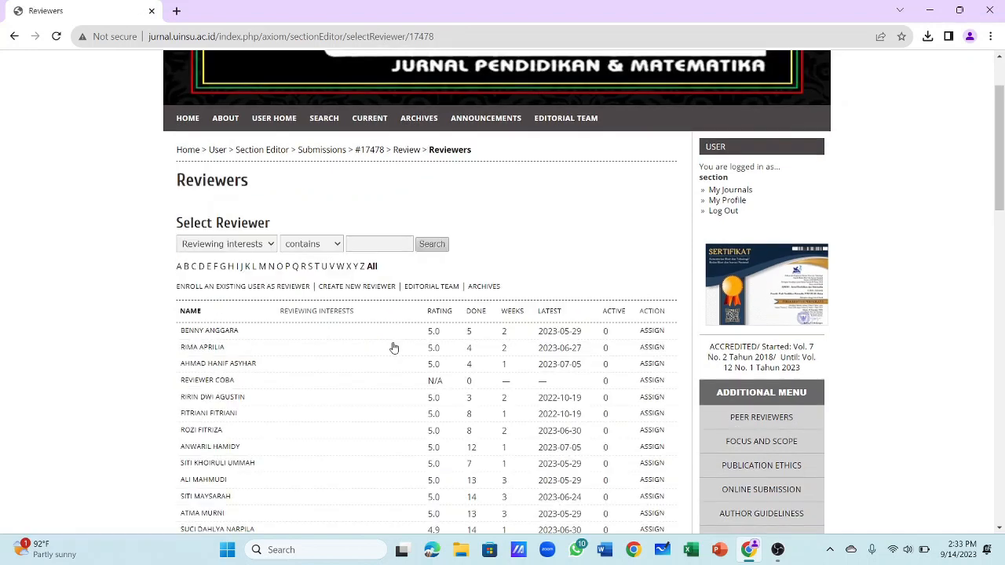
{"action": "scroll", "coordinate": [438, 324], "scroll_direction": "down", "scroll_amount": 1}
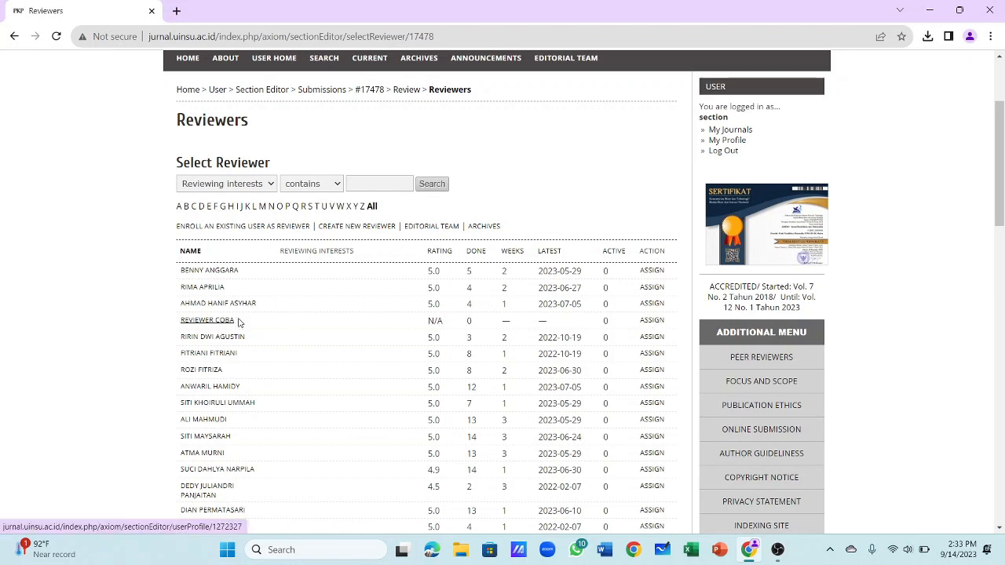
{"action": "left_click", "coordinate": [652, 322]}
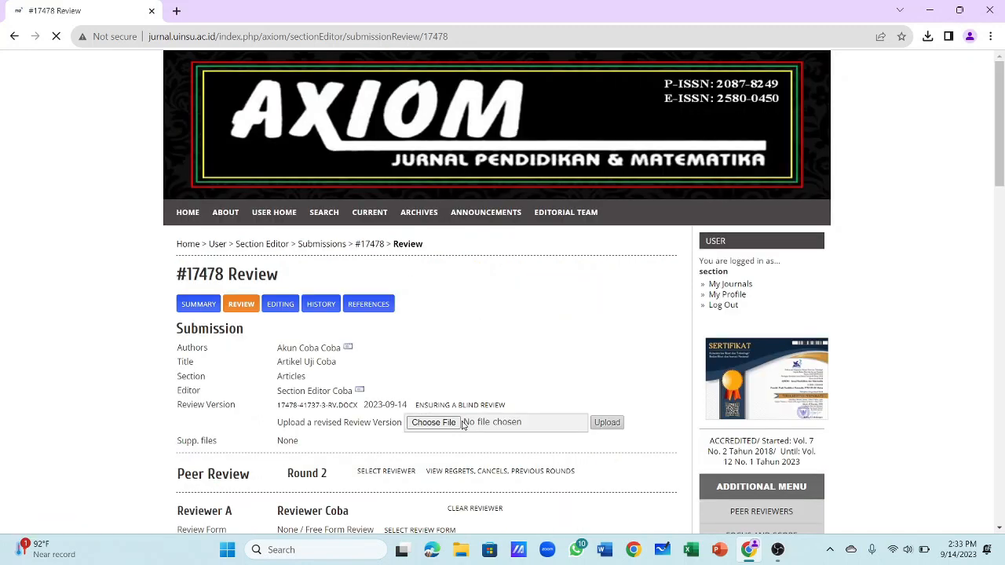
Send Reviewer A the "[AXIOM] Article Review Request" email with its default text.
{"action": "scroll", "coordinate": [296, 418], "scroll_direction": "down", "scroll_amount": 2}
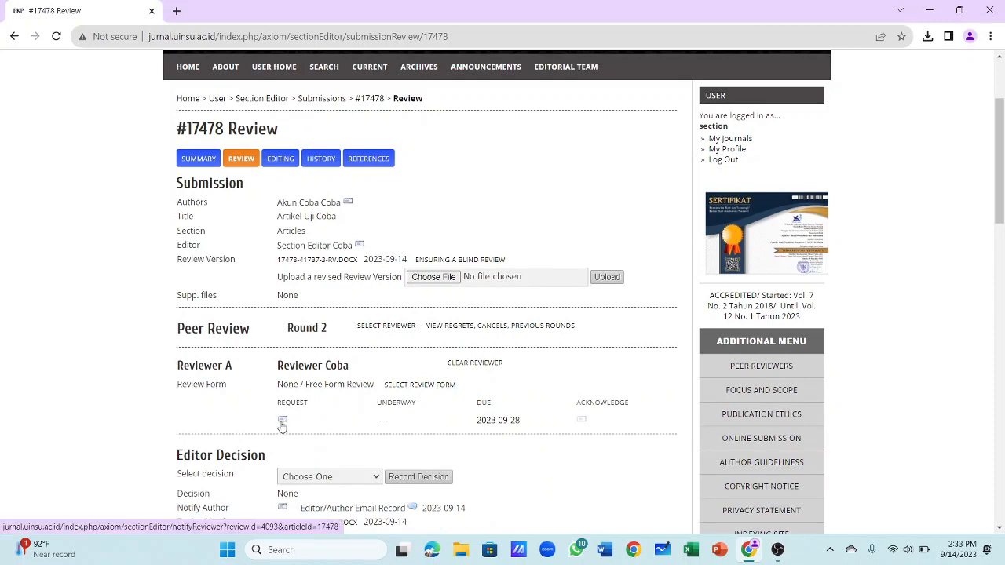
{"action": "left_click", "coordinate": [282, 424]}
{"action": "scroll", "coordinate": [289, 419], "scroll_direction": "down", "scroll_amount": 1}
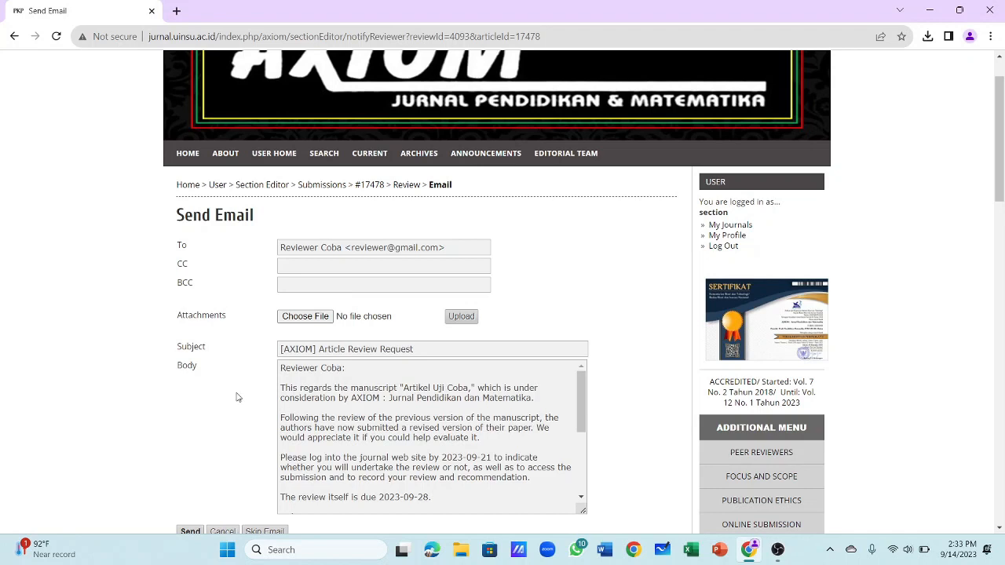
{"action": "scroll", "coordinate": [238, 397], "scroll_direction": "down", "scroll_amount": 1}
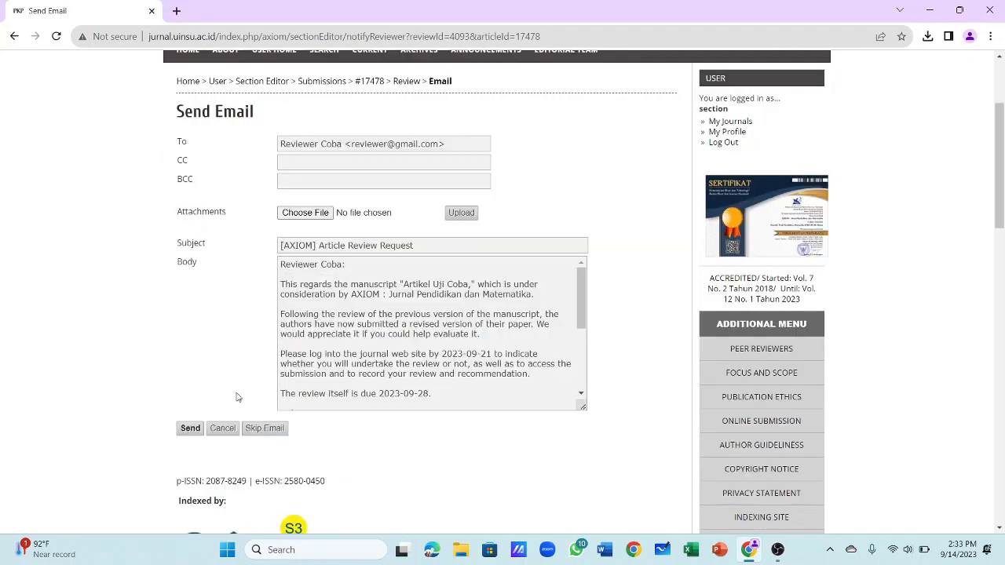
{"action": "left_click", "coordinate": [190, 429]}
Record on behalf of Reviewer A that they will do the Round 2 review.
{"action": "scroll", "coordinate": [313, 450], "scroll_direction": "down", "scroll_amount": 3}
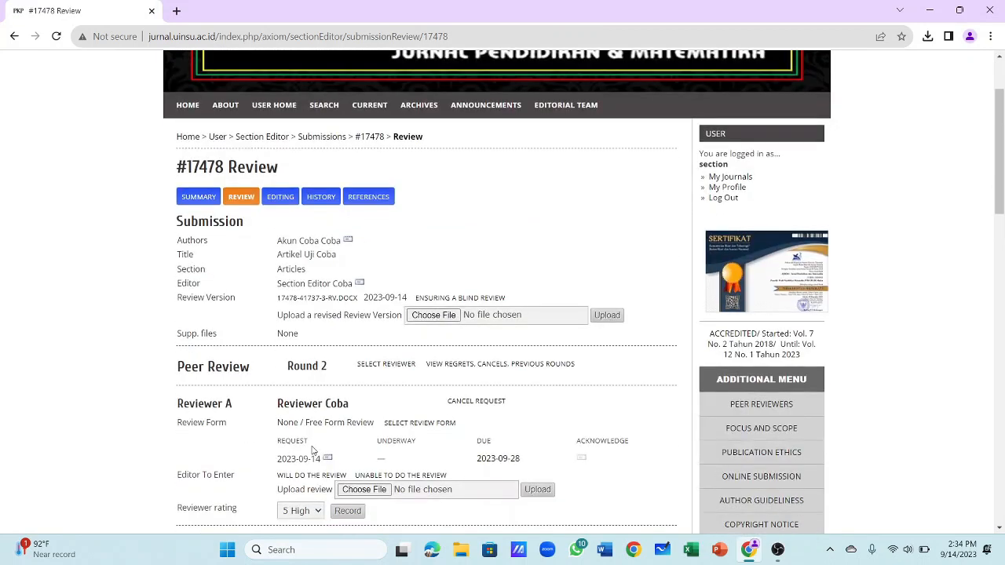
{"action": "scroll", "coordinate": [313, 450], "scroll_direction": "down", "scroll_amount": 1}
{"action": "scroll", "coordinate": [312, 450], "scroll_direction": "down", "scroll_amount": 1}
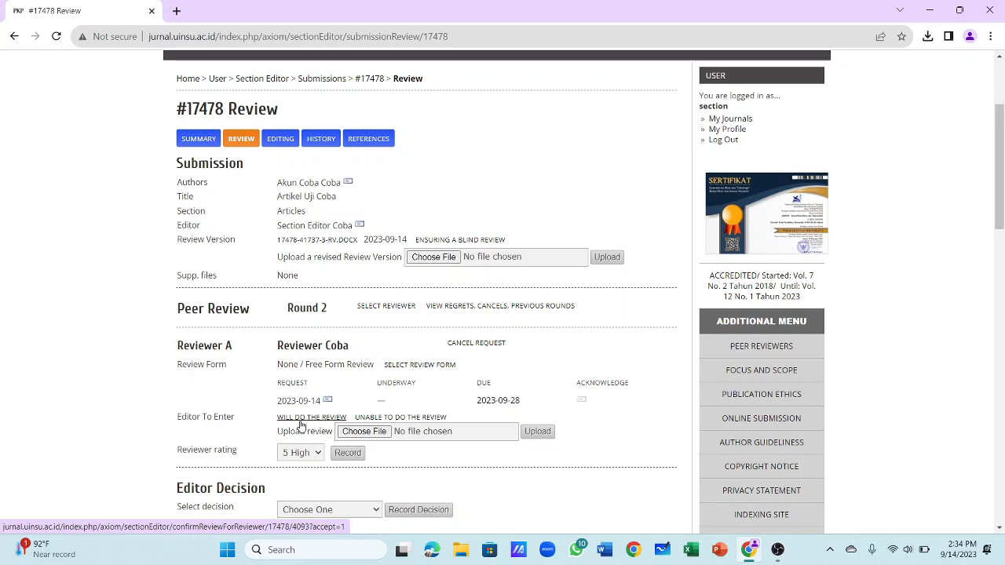
{"action": "left_click", "coordinate": [303, 418]}
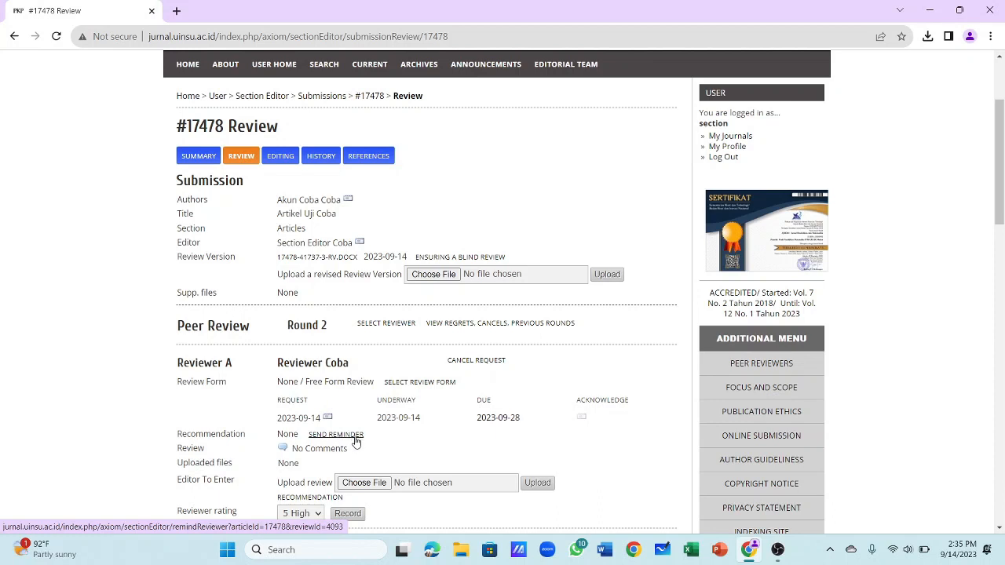
Send Reviewer A the "[AXIOM] Article Review Acknowledgement" email with its default text.
{"action": "scroll", "coordinate": [355, 442], "scroll_direction": "down", "scroll_amount": 1}
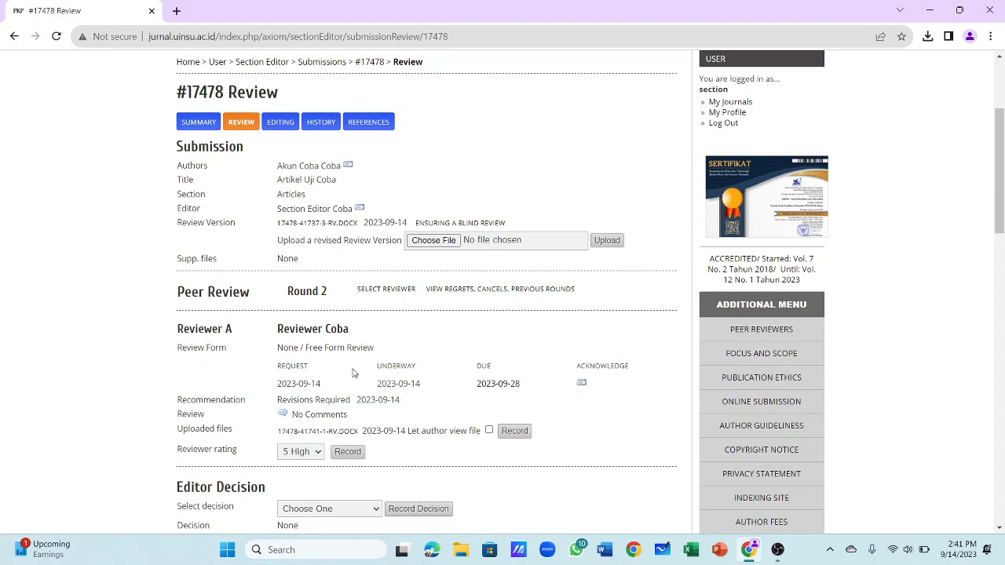
{"action": "left_click", "coordinate": [585, 384]}
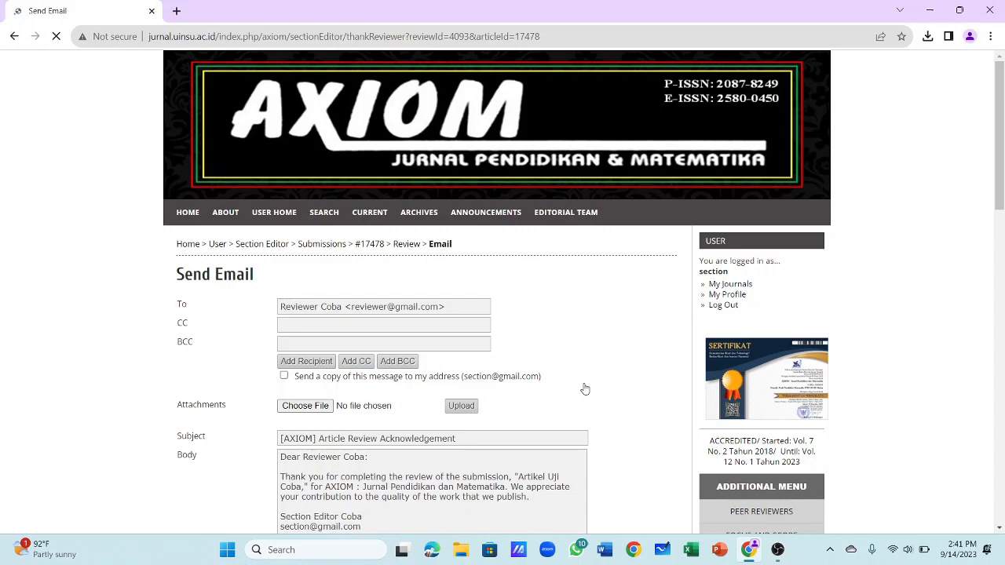
{"action": "scroll", "coordinate": [559, 375], "scroll_direction": "down", "scroll_amount": 1}
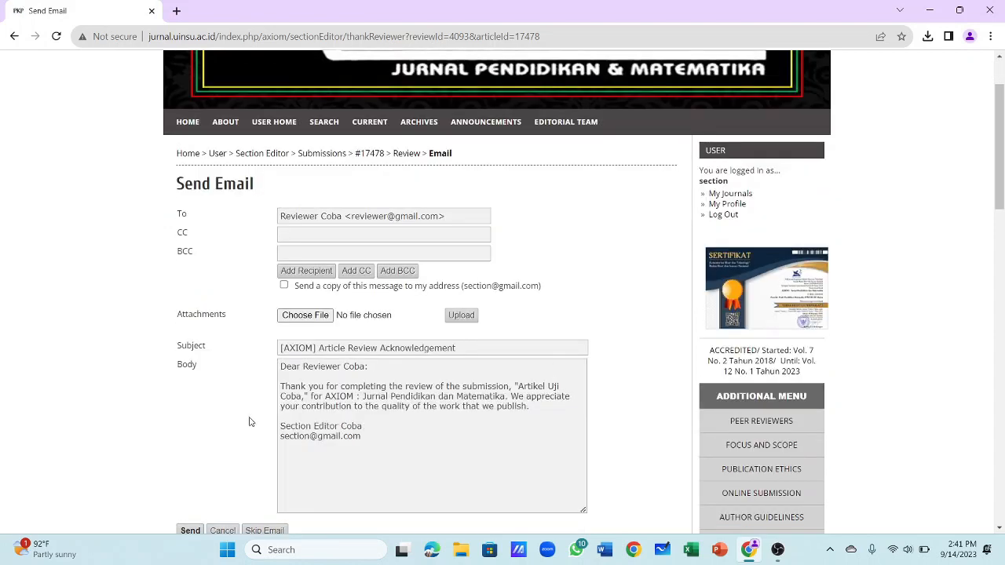
{"action": "scroll", "coordinate": [220, 458], "scroll_direction": "down", "scroll_amount": 1}
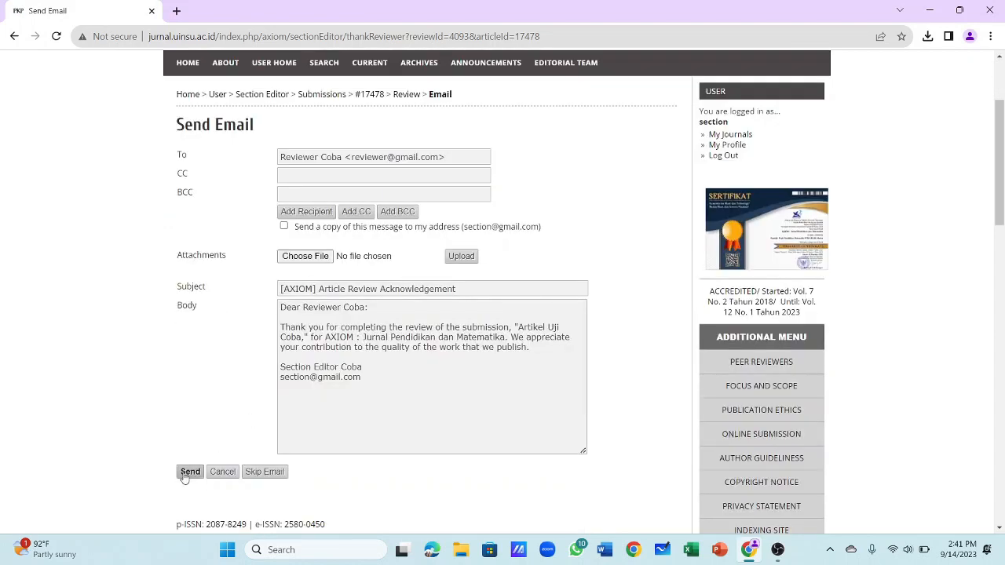
{"action": "left_click", "coordinate": [186, 475]}
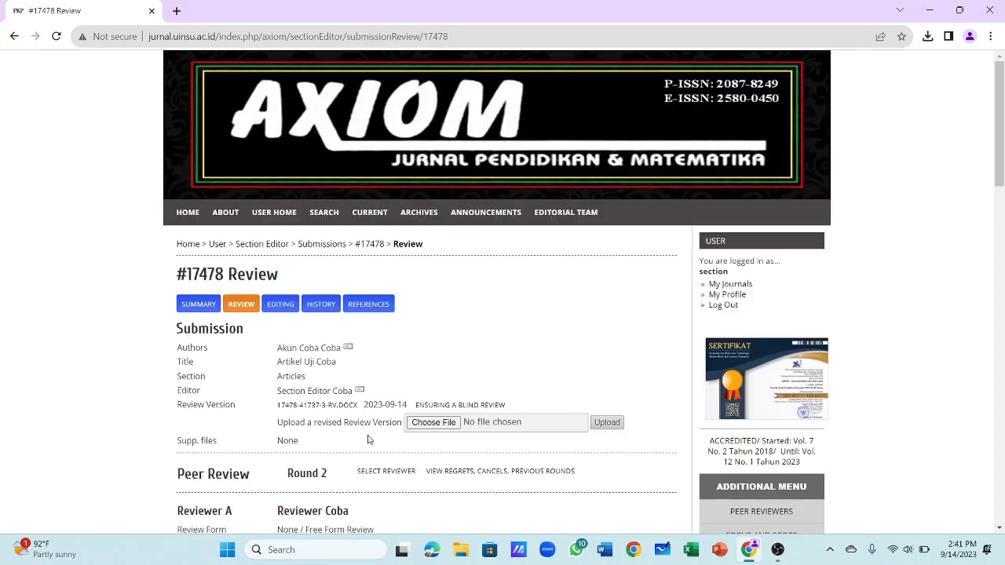
{"action": "scroll", "coordinate": [372, 470], "scroll_direction": "down", "scroll_amount": 2}
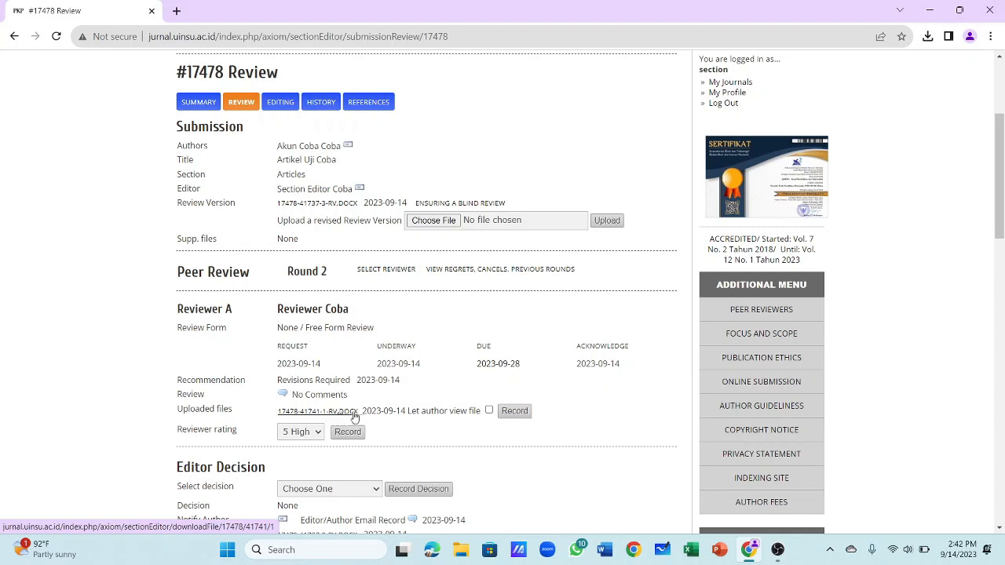
{"action": "left_click", "coordinate": [489, 411]}
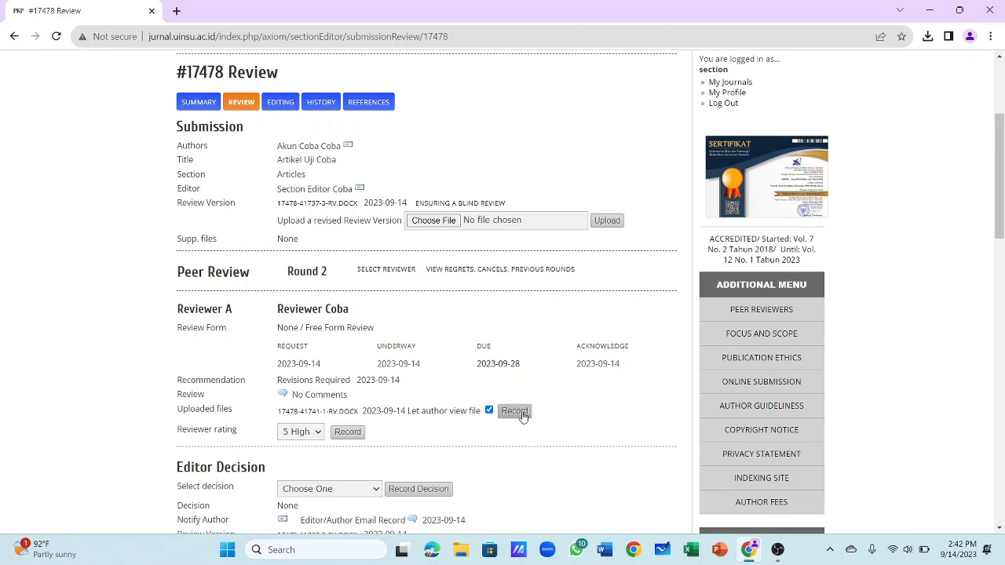
{"action": "left_click", "coordinate": [515, 412]}
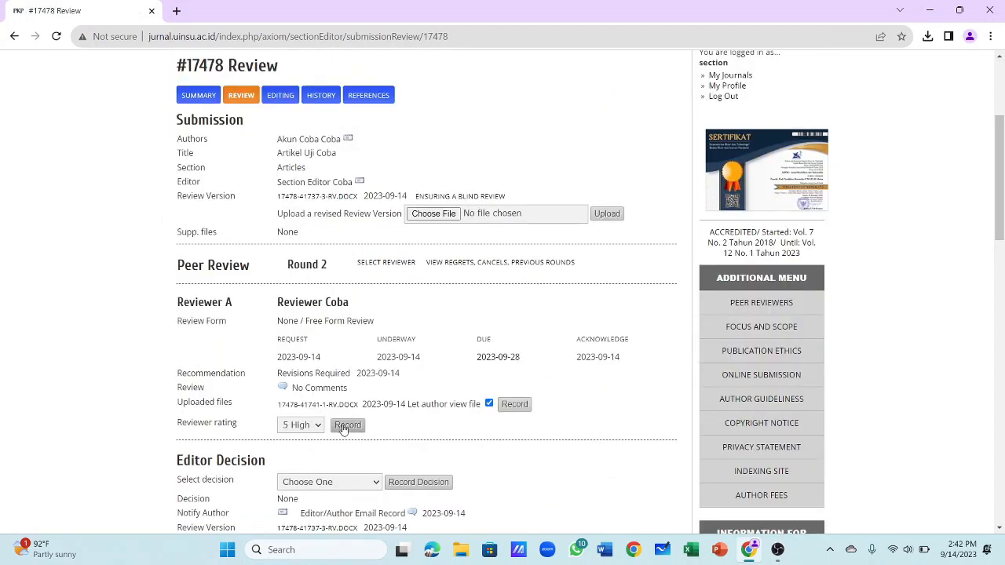
{"action": "left_click", "coordinate": [347, 425]}
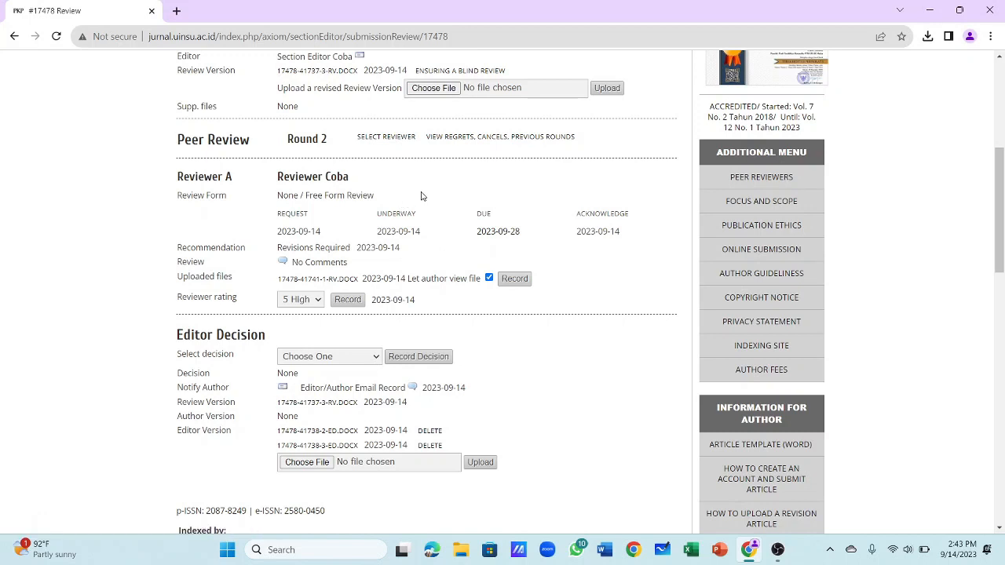
Record the Round 2 editor decision as Revisions Required and confirm it.
{"action": "left_click", "coordinate": [351, 363]}
{"action": "left_click", "coordinate": [338, 388]}
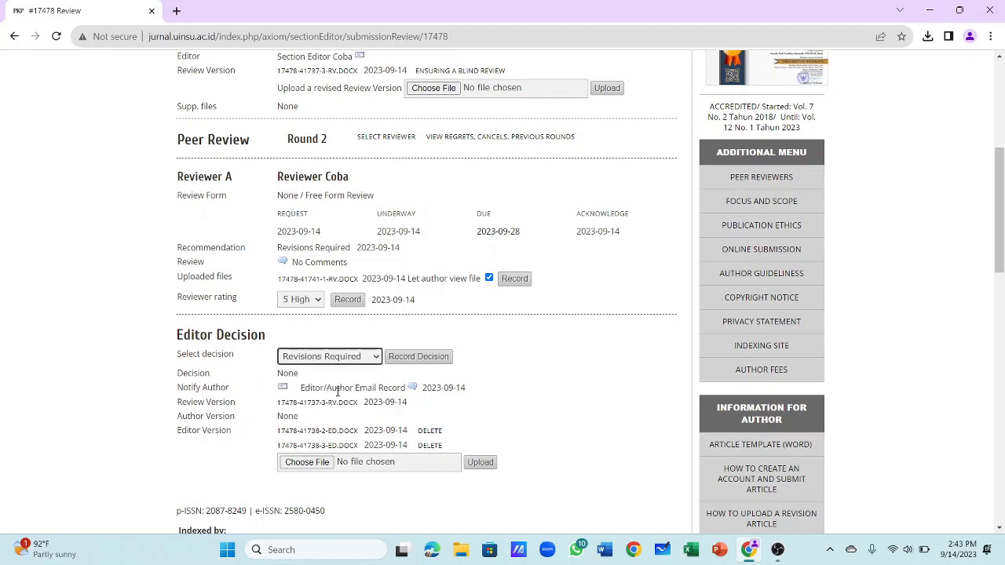
{"action": "left_click", "coordinate": [427, 358]}
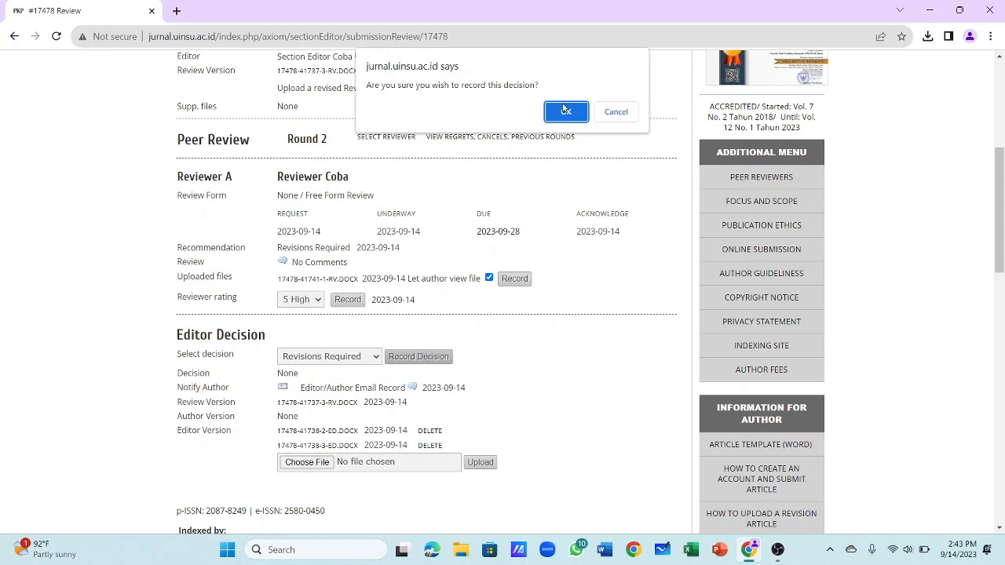
{"action": "left_click", "coordinate": [565, 111]}
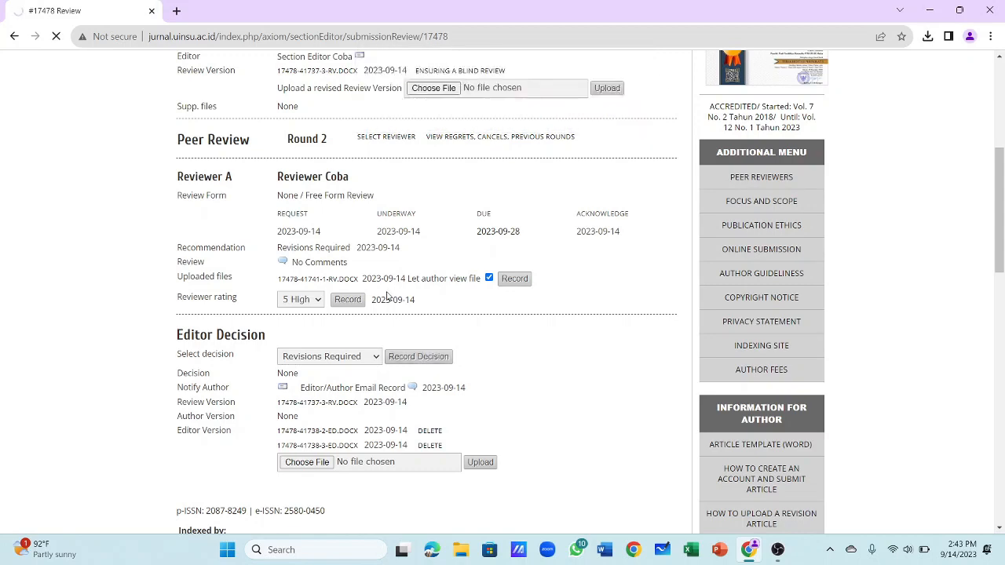
Notify the author of the Revisions Required decision by sending the "[AXIOM] Editor Decision" email with its default text.
{"action": "scroll", "coordinate": [304, 454], "scroll_direction": "down", "scroll_amount": 3}
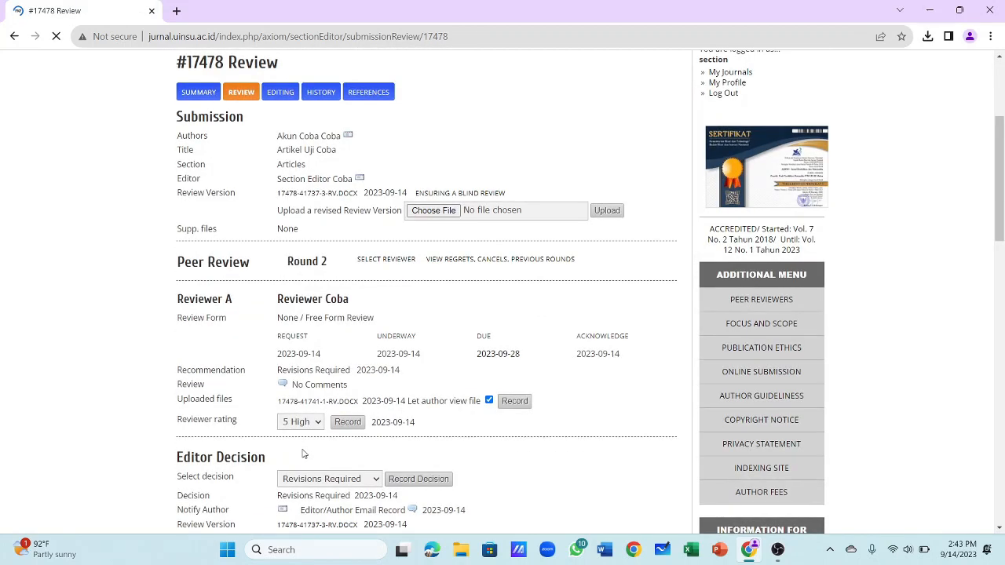
{"action": "scroll", "coordinate": [304, 453], "scroll_direction": "down", "scroll_amount": 1}
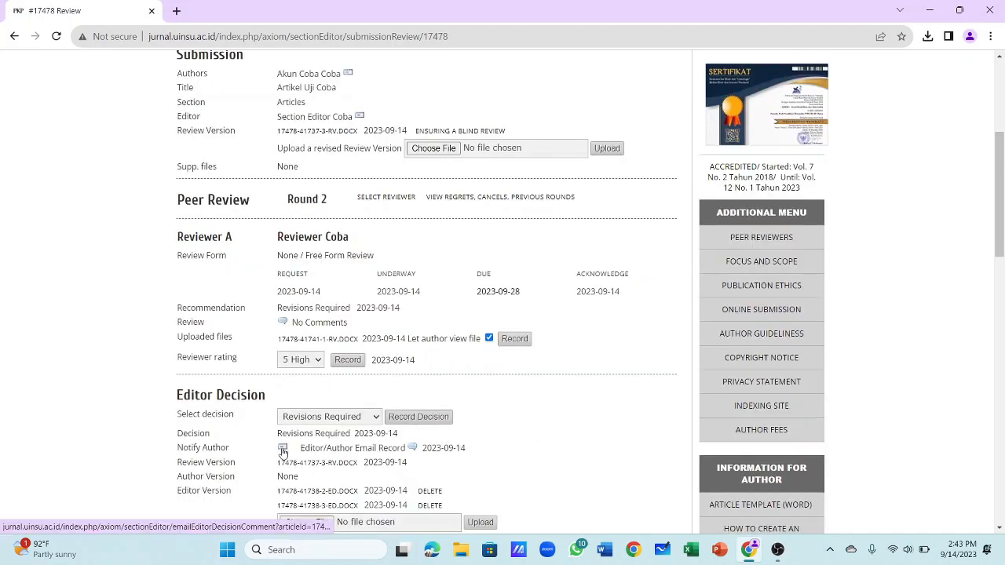
{"action": "left_click", "coordinate": [283, 449]}
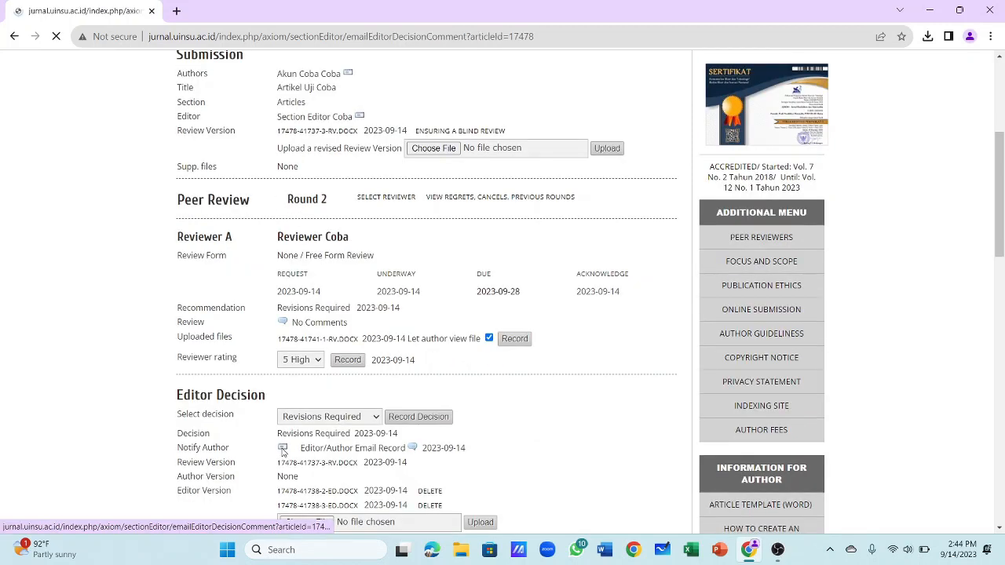
{"action": "scroll", "coordinate": [309, 399], "scroll_direction": "down", "scroll_amount": 1}
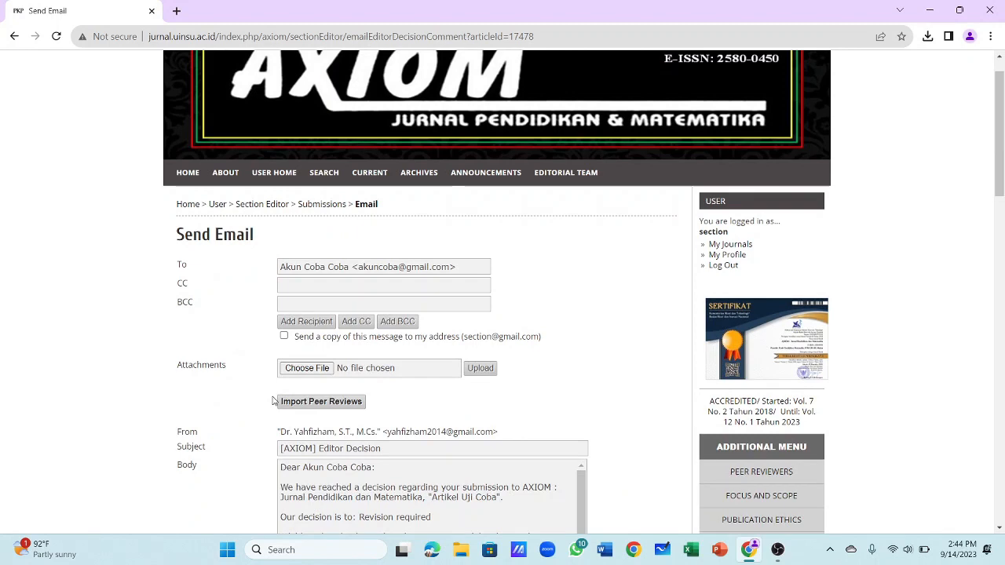
{"action": "scroll", "coordinate": [274, 401], "scroll_direction": "down", "scroll_amount": 2}
{"action": "scroll", "coordinate": [267, 361], "scroll_direction": "down", "scroll_amount": 1}
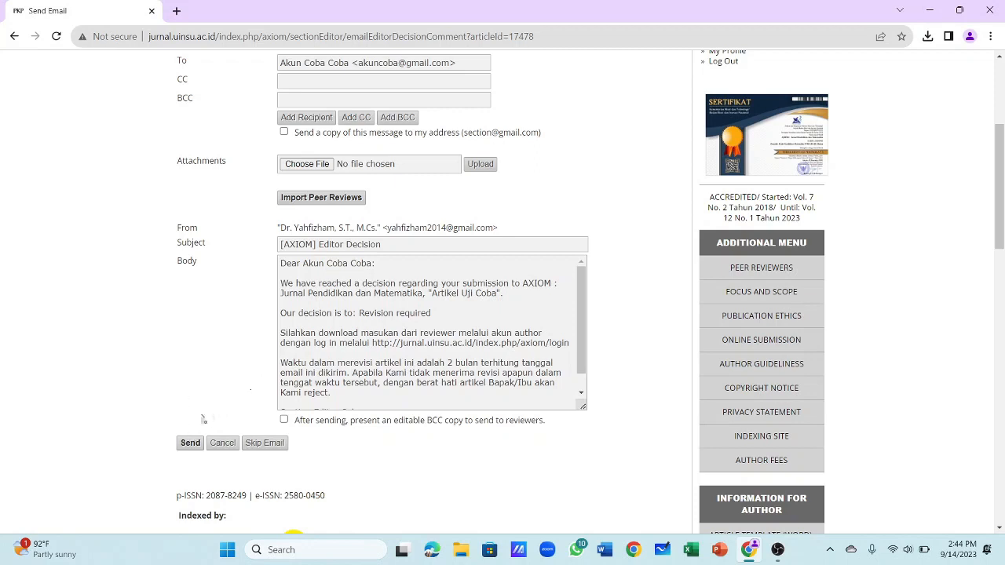
{"action": "left_click", "coordinate": [186, 444]}
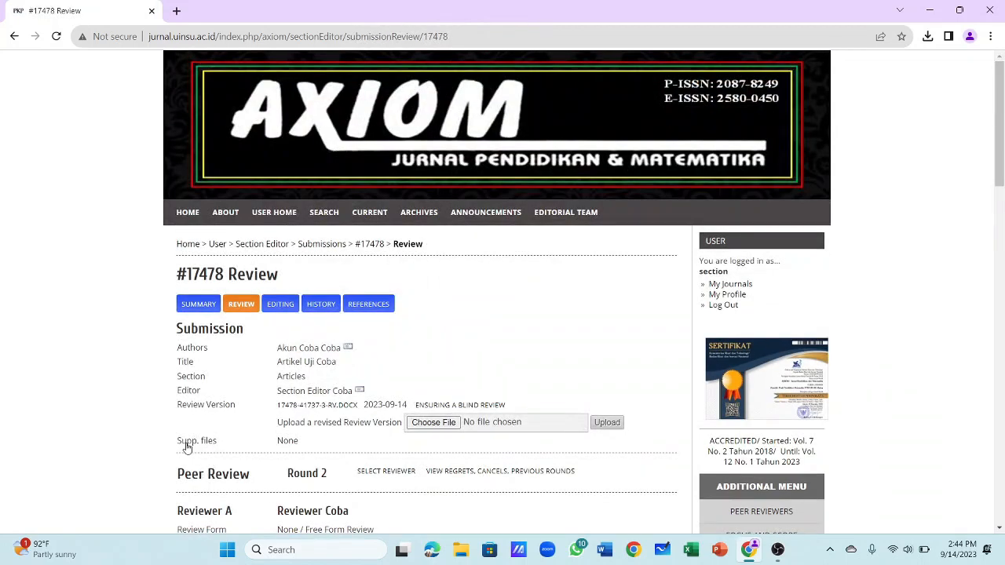
Record a new editor decision of Accept Submission for the article and confirm it.
{"action": "scroll", "coordinate": [186, 445], "scroll_direction": "down", "scroll_amount": 3}
{"action": "scroll", "coordinate": [187, 448], "scroll_direction": "down", "scroll_amount": 1}
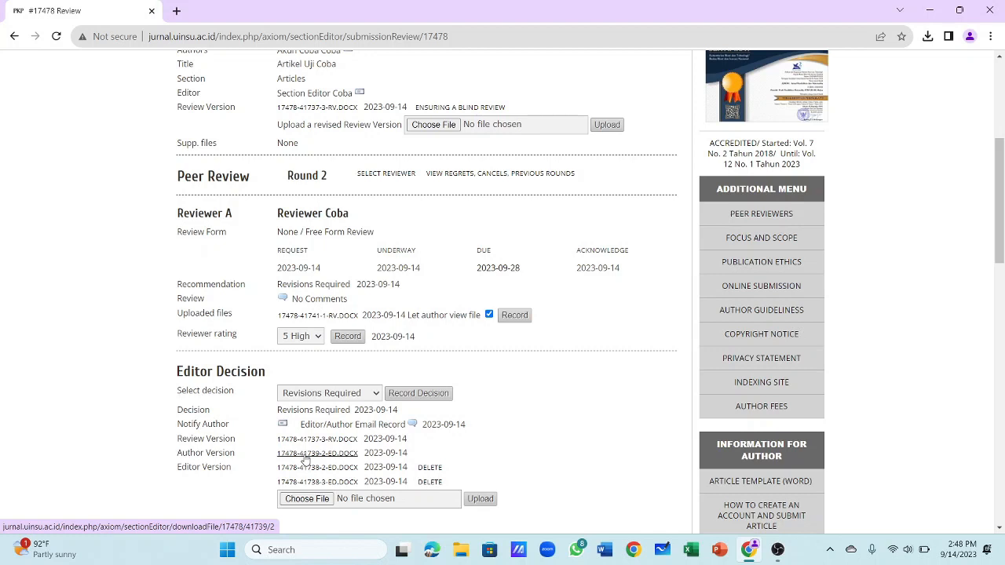
{"action": "left_click", "coordinate": [370, 394]}
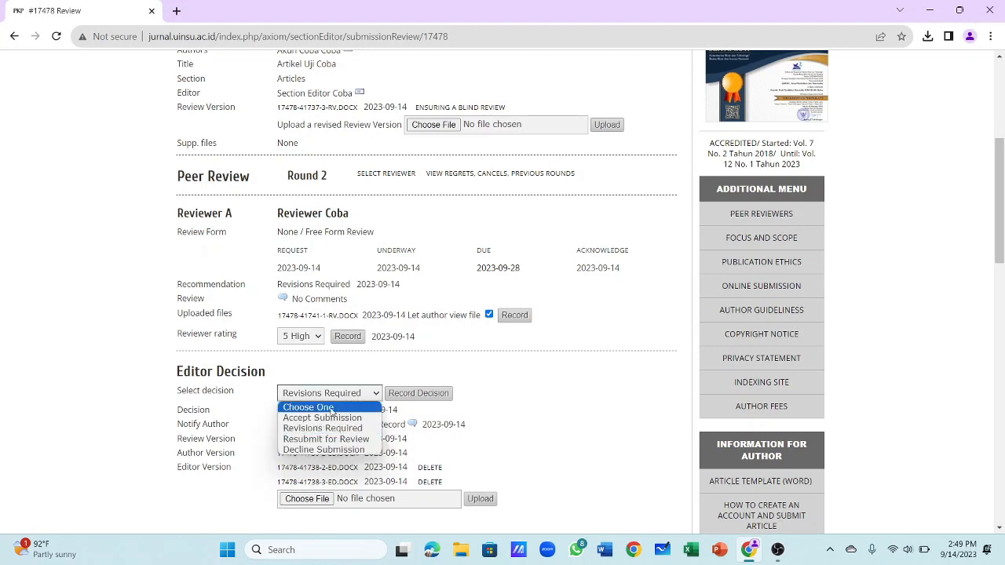
{"action": "left_click", "coordinate": [326, 419]}
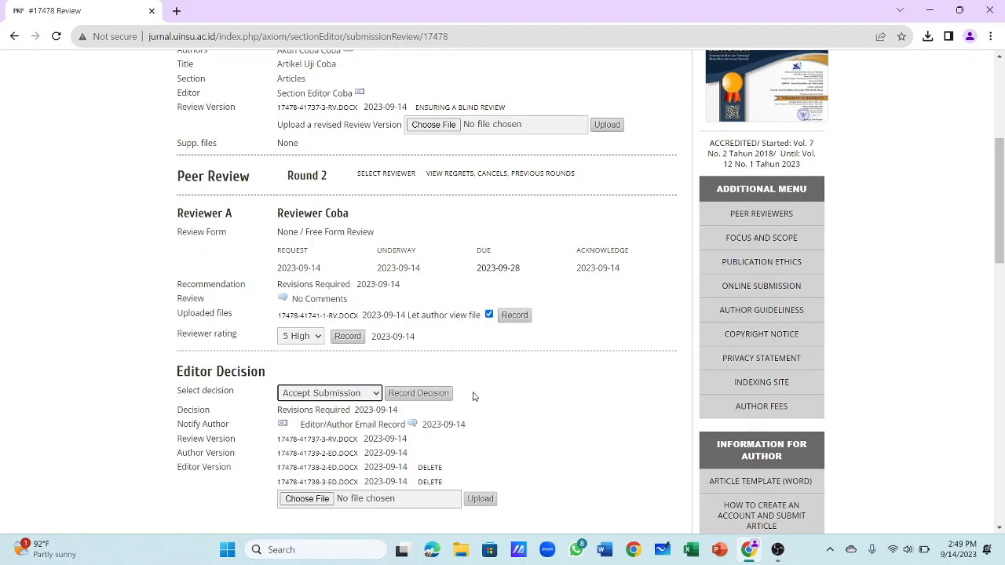
{"action": "left_click", "coordinate": [431, 398]}
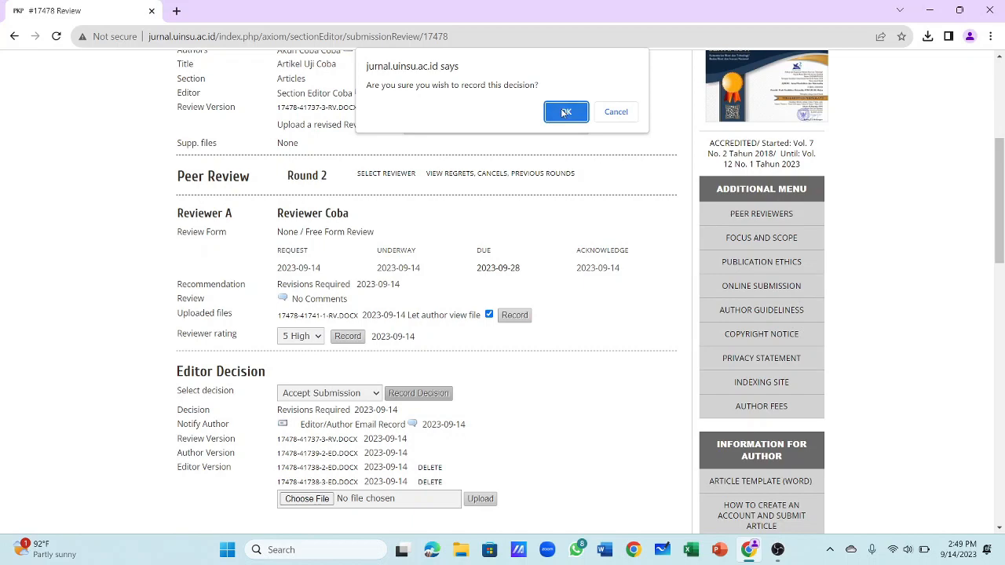
{"action": "left_click", "coordinate": [565, 112]}
Notify the author of the Accept Submission decision with the default "[AXIOM] Editor Decision" email and return to the editor decision section.
{"action": "scroll", "coordinate": [274, 518], "scroll_direction": "down", "scroll_amount": 3}
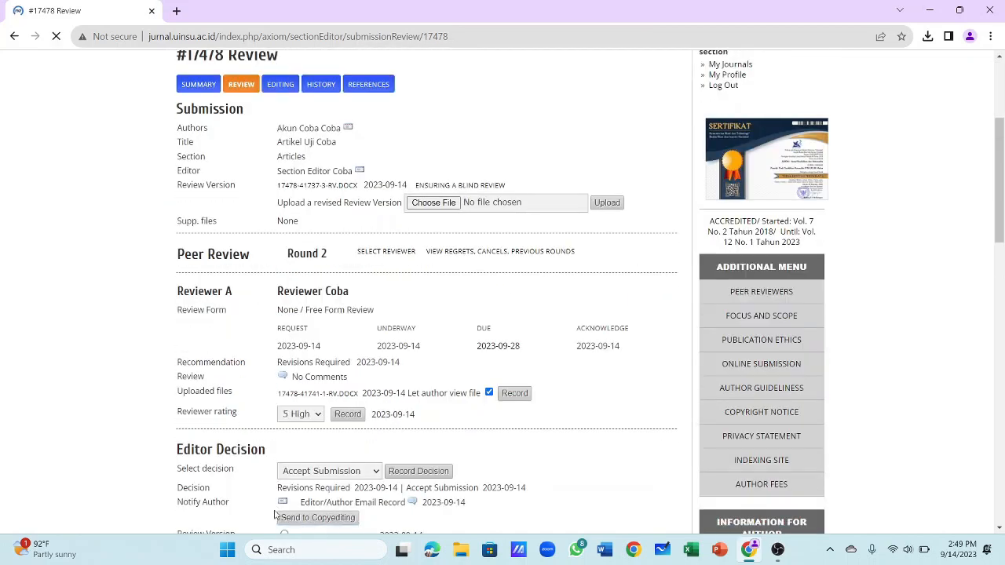
{"action": "scroll", "coordinate": [275, 516], "scroll_direction": "down", "scroll_amount": 1}
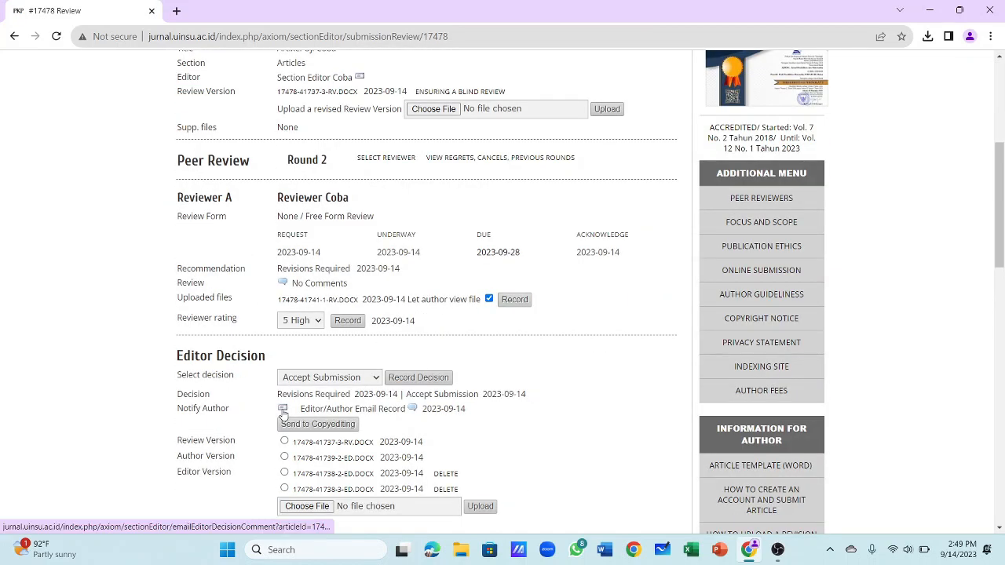
{"action": "left_click", "coordinate": [282, 414]}
{"action": "scroll", "coordinate": [282, 414], "scroll_direction": "down", "scroll_amount": 3}
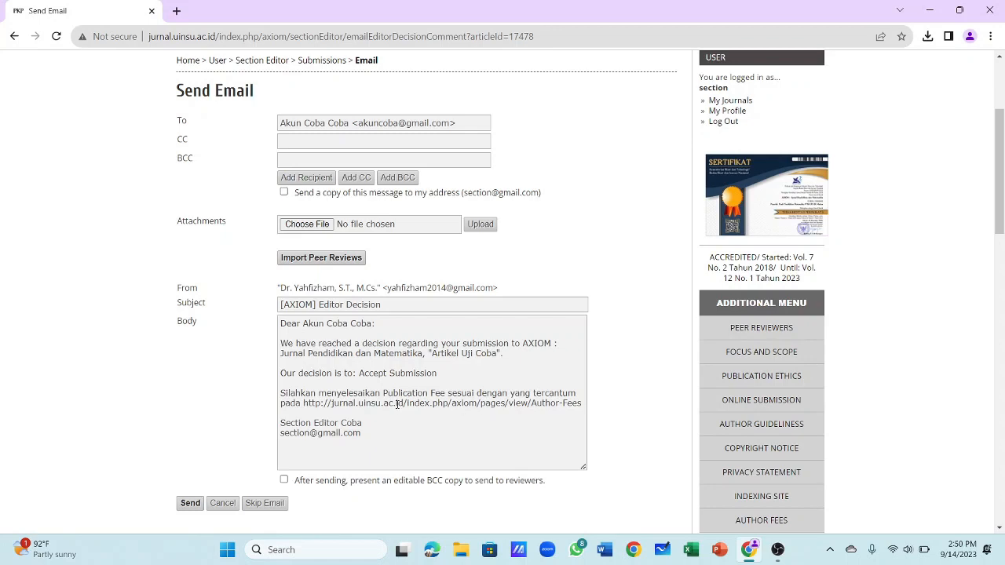
{"action": "scroll", "coordinate": [325, 452], "scroll_direction": "down", "scroll_amount": 1}
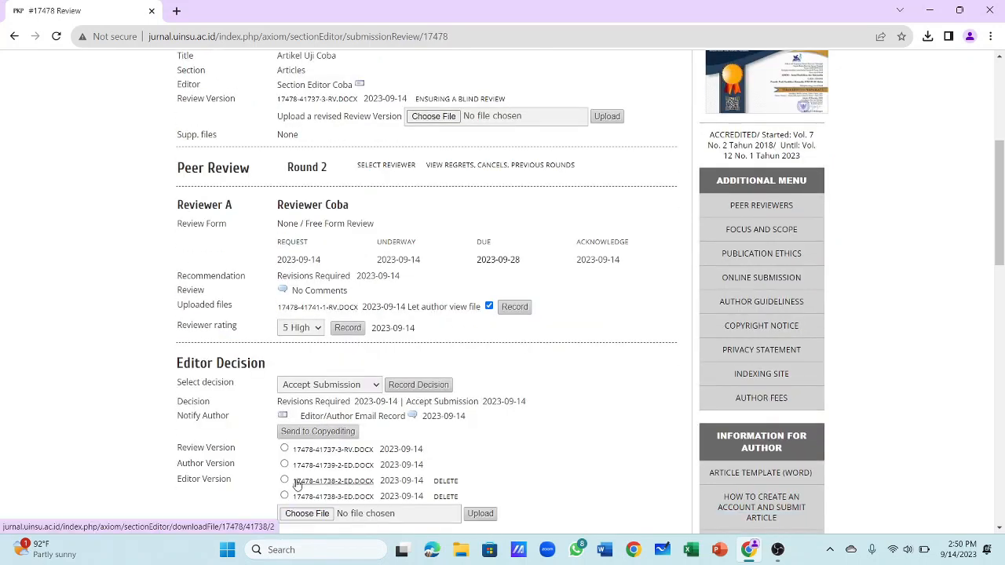